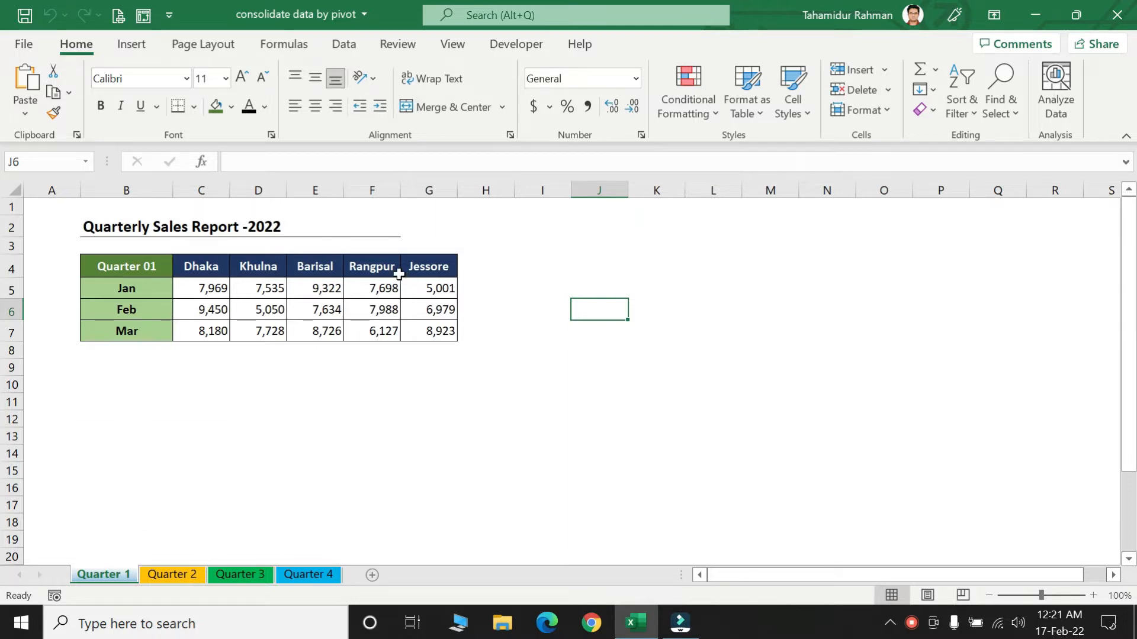
Review the quarterly sales tables on the Quarter 1 to Quarter 4 sheets, including the report title and quarter heading
{"action": "left_click", "coordinate": [172, 574]}
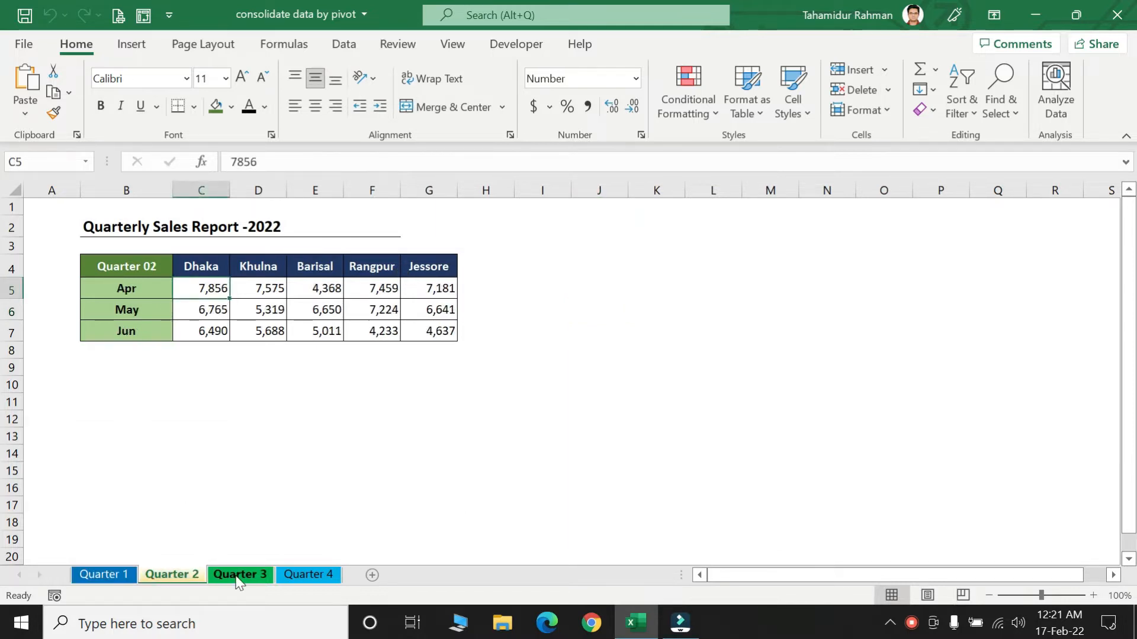
{"action": "left_click", "coordinate": [237, 575]}
{"action": "left_click", "coordinate": [301, 575]}
{"action": "left_click", "coordinate": [122, 575]}
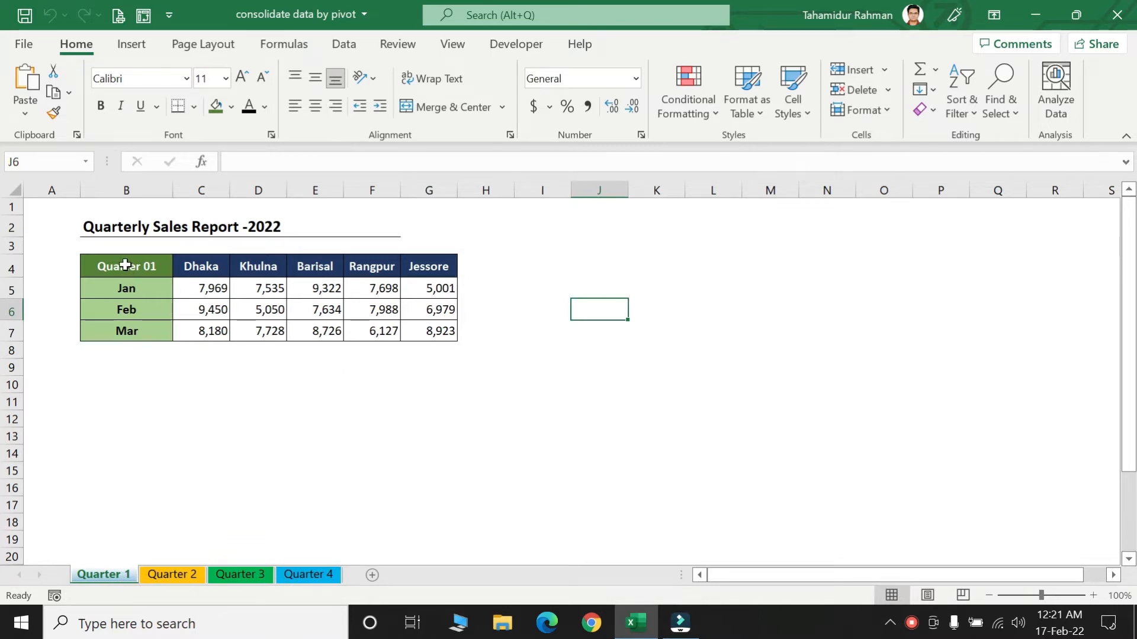
{"action": "left_click", "coordinate": [113, 228]}
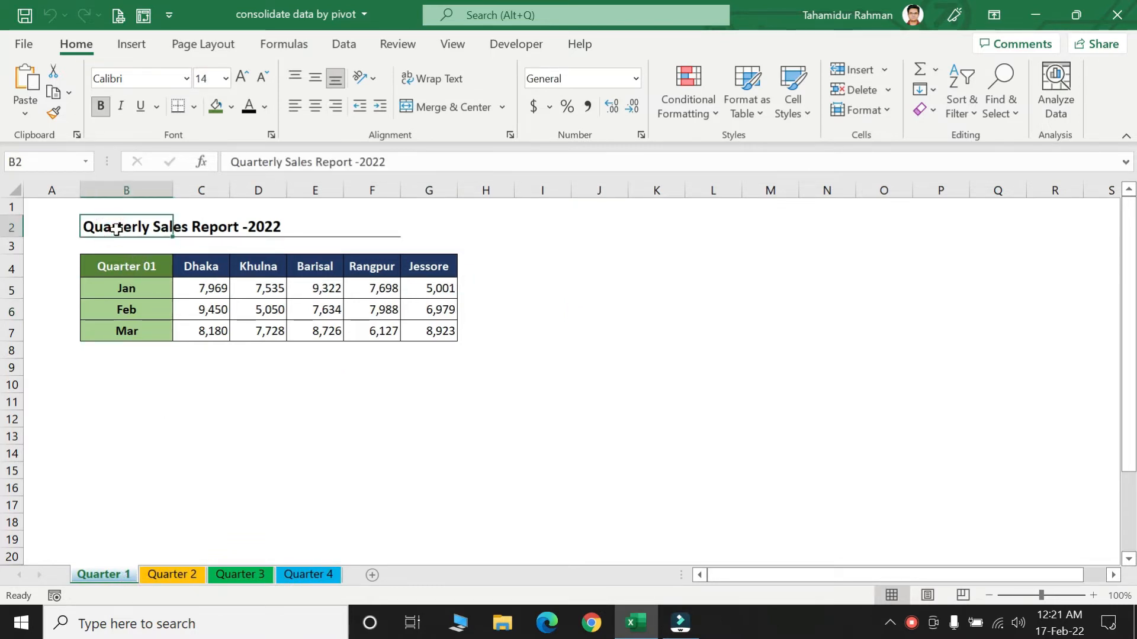
{"action": "left_click", "coordinate": [126, 267]}
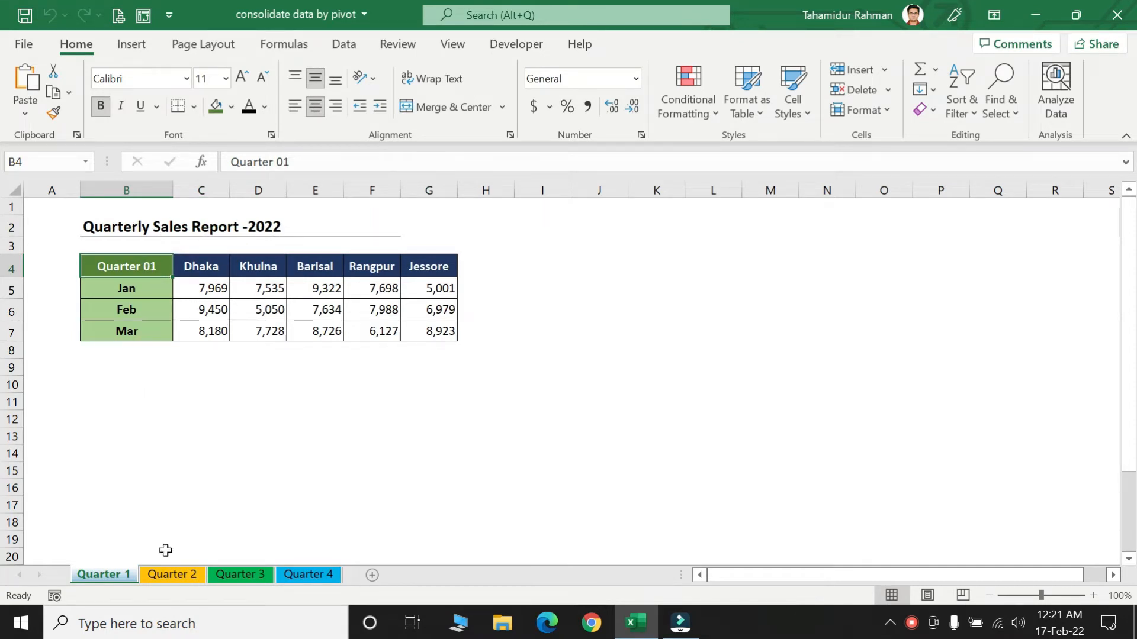
{"action": "left_click", "coordinate": [172, 574]}
{"action": "left_click", "coordinate": [240, 574]}
{"action": "left_click", "coordinate": [308, 575]}
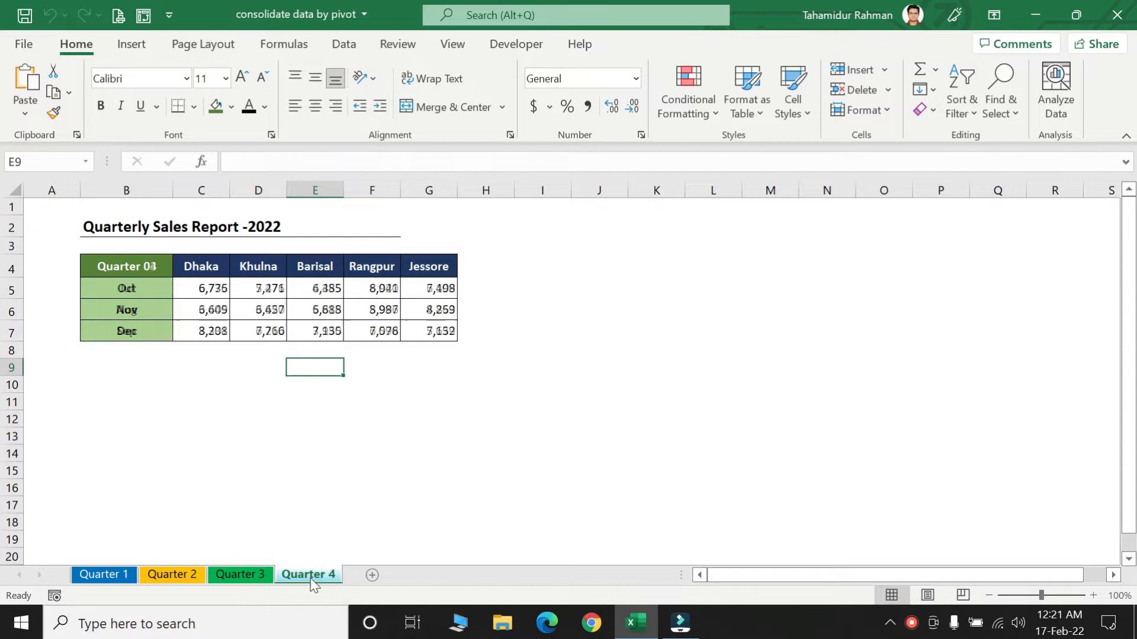
{"action": "left_click", "coordinate": [117, 576]}
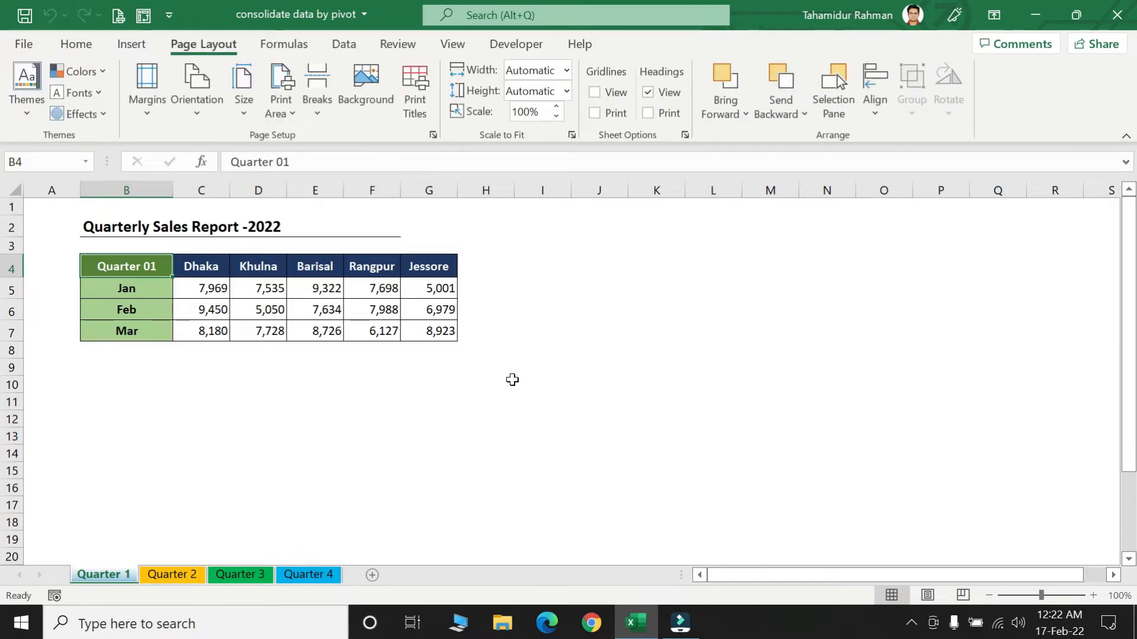
{"action": "key", "text": "alt+d"}
{"action": "key", "text": "p"}
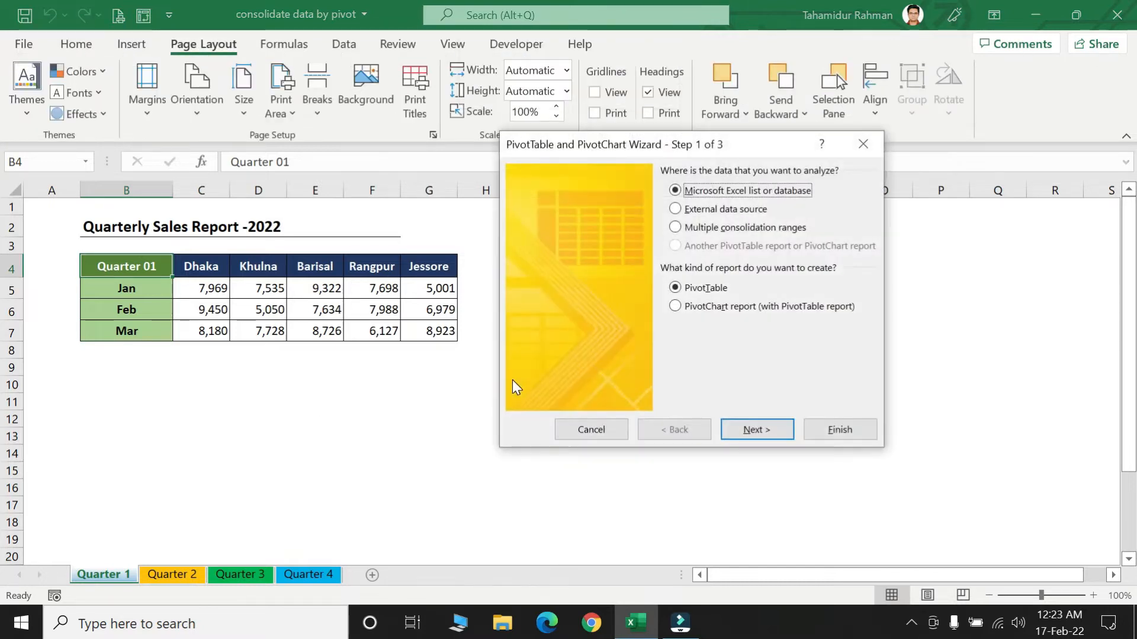
{"action": "left_click_drag", "start_coordinate": [538, 144], "coordinate": [519, 145]}
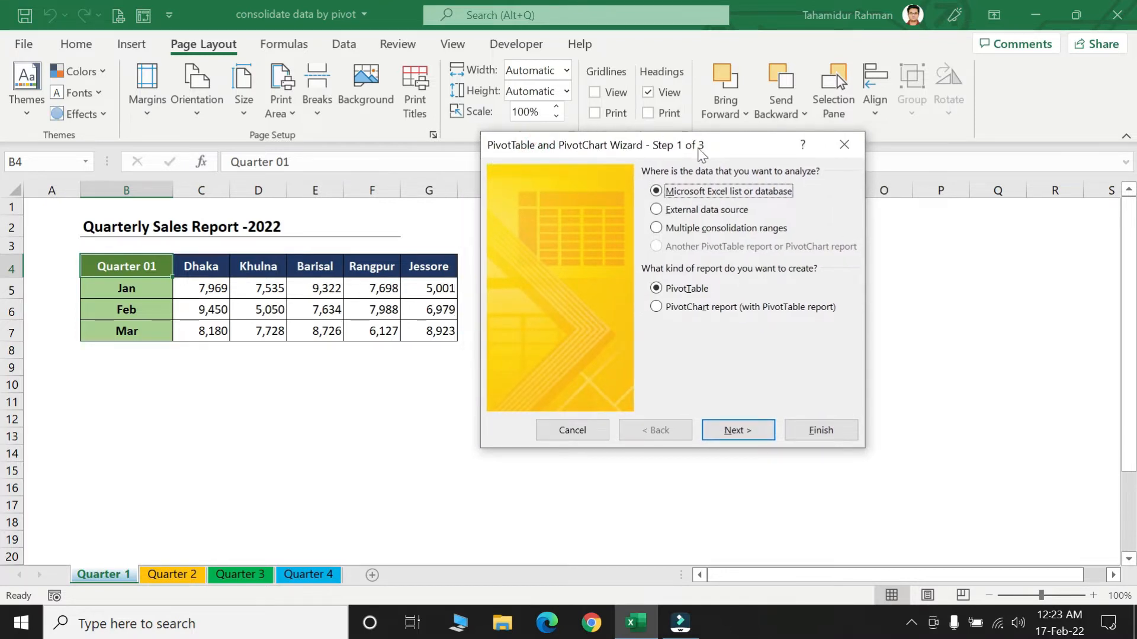
{"action": "left_click_drag", "start_coordinate": [700, 154], "coordinate": [706, 169]}
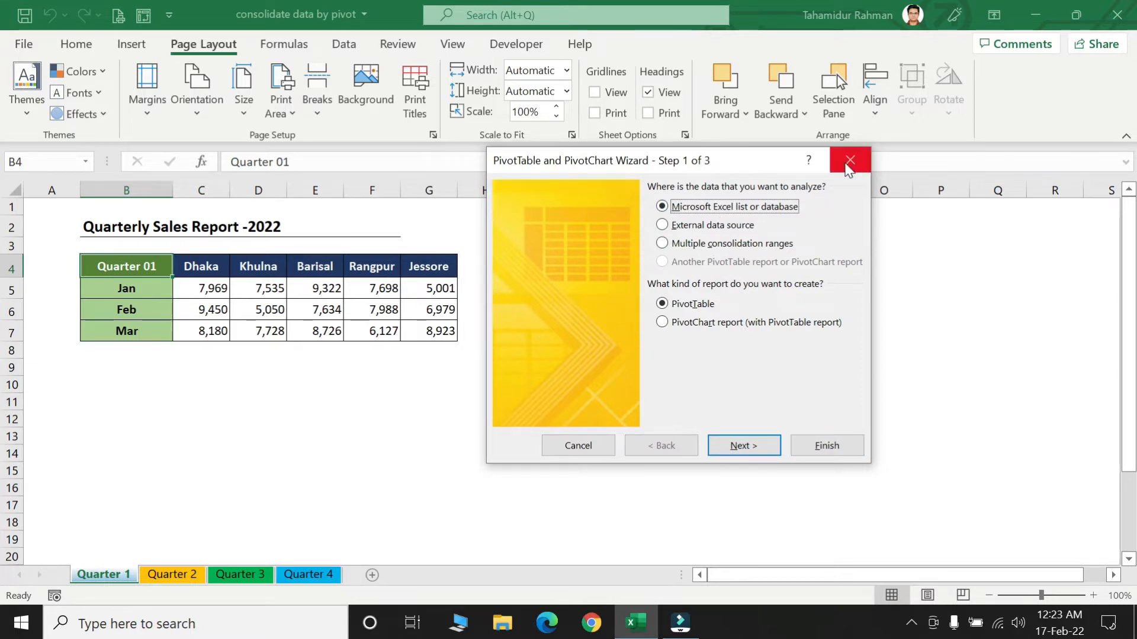
{"action": "left_click", "coordinate": [850, 161]}
Open the Quick Access Toolbar customization options and list All Commands
{"action": "left_click", "coordinate": [170, 17]}
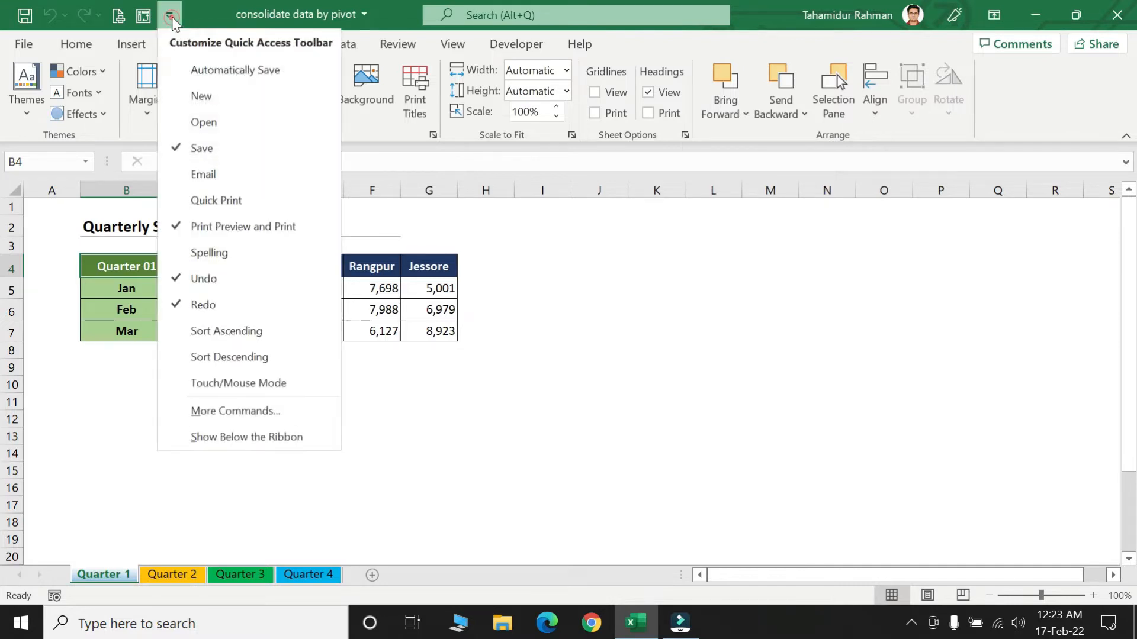
{"action": "left_click", "coordinate": [250, 414]}
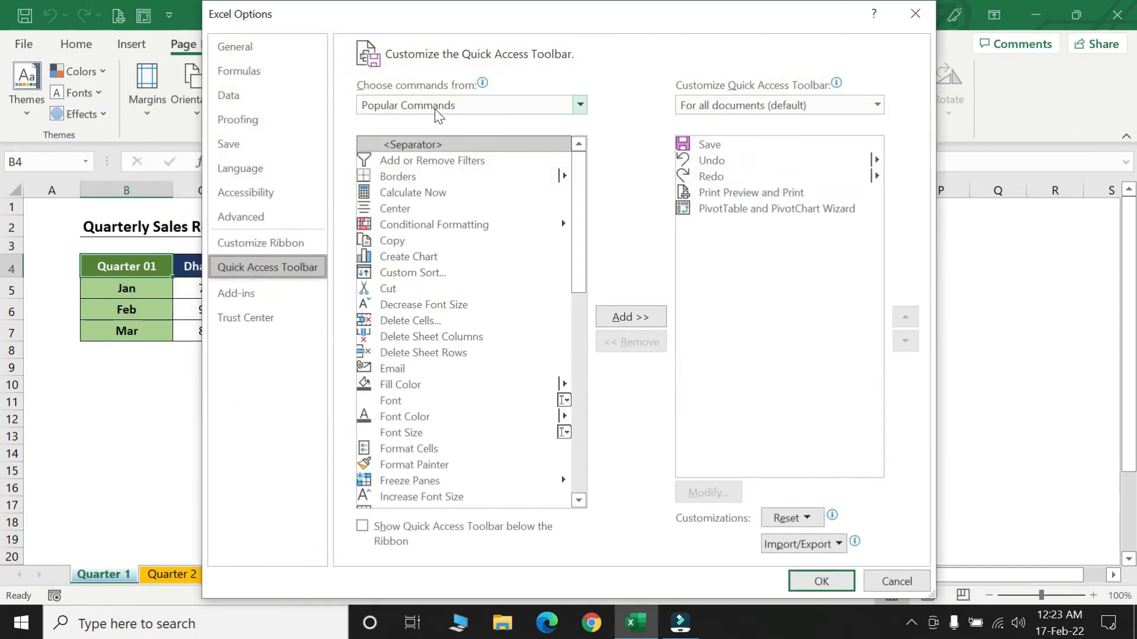
{"action": "left_click", "coordinate": [435, 109]}
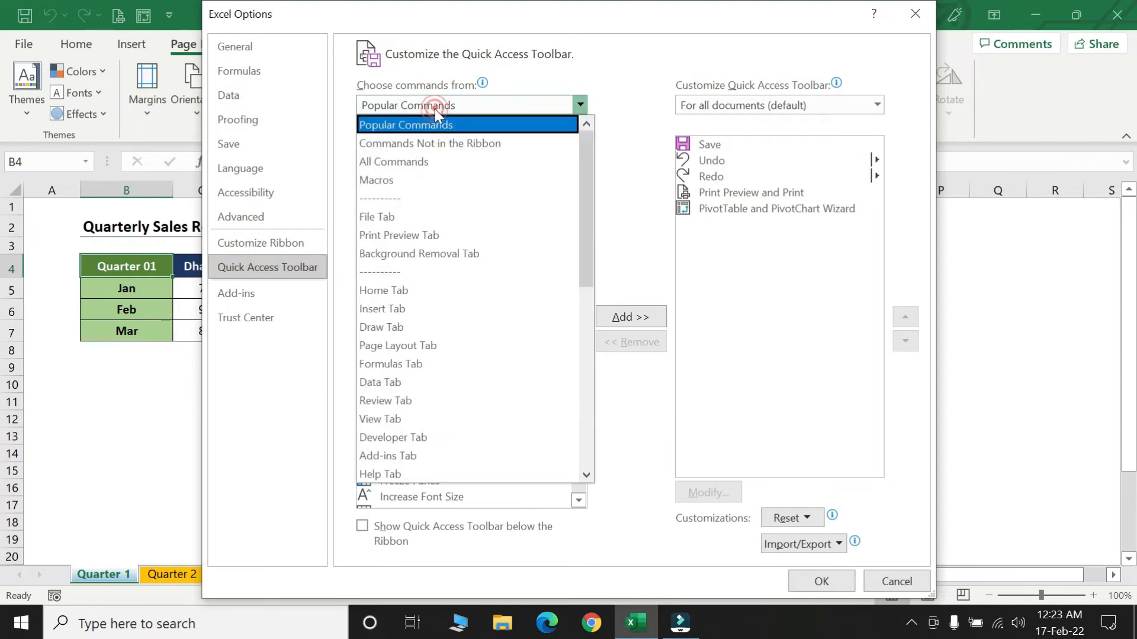
{"action": "left_click", "coordinate": [419, 161]}
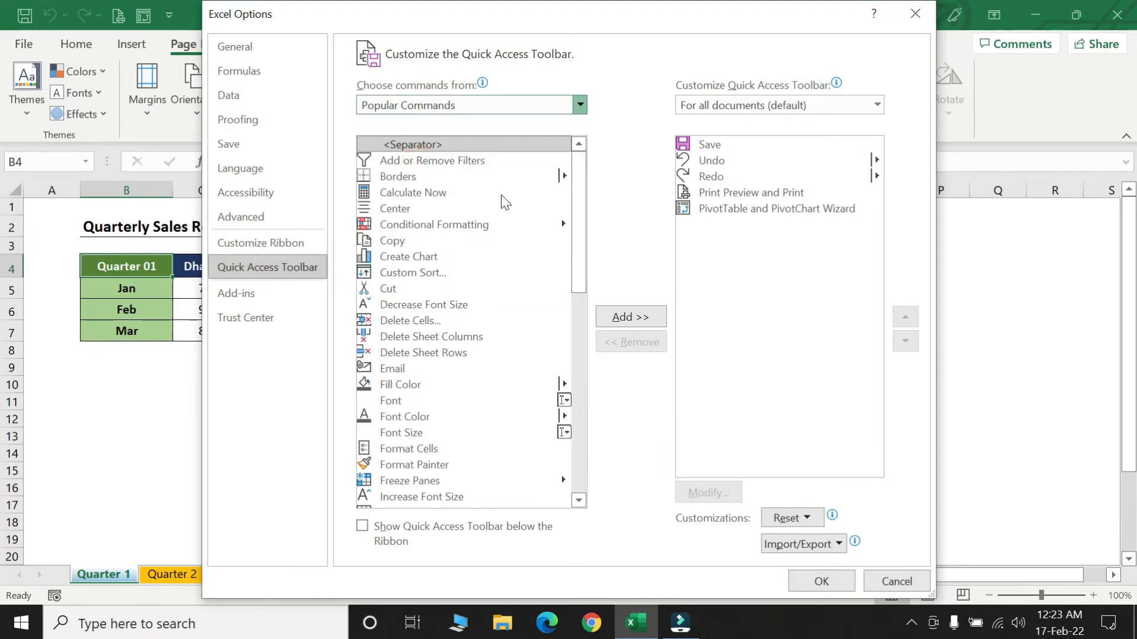
Try to add the PivotTable and PivotChart Wizard command to the Quick Access Toolbar, and cancel the options dialog
{"action": "scroll", "coordinate": [449, 456], "scroll_direction": "down", "scroll_amount": 5}
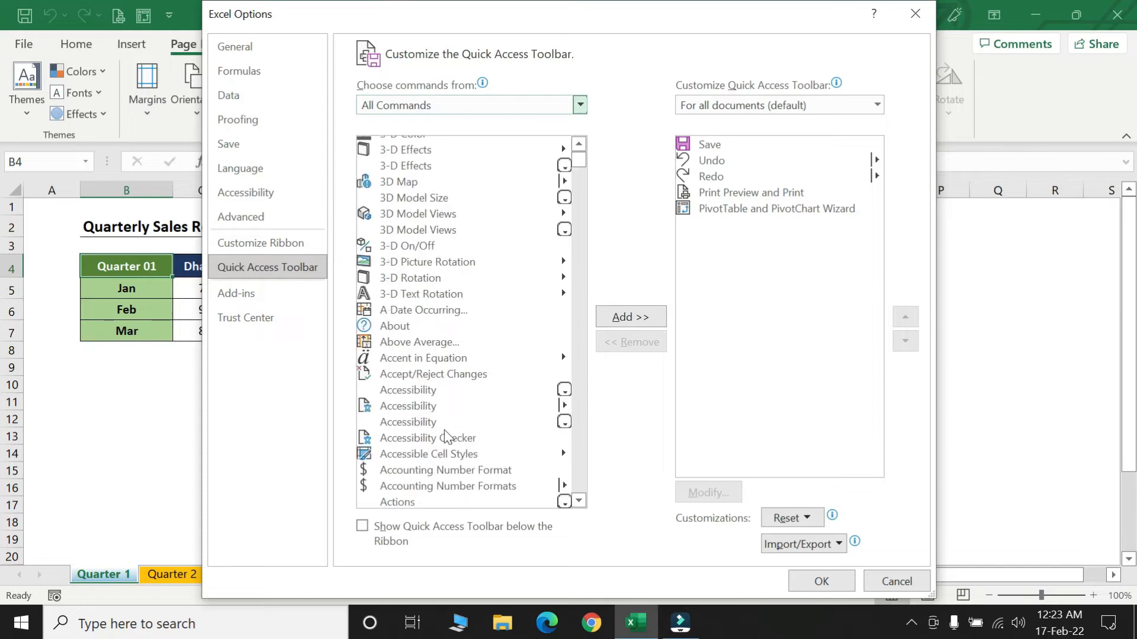
{"action": "key", "text": "p"}
{"action": "key", "text": "Down"}
{"action": "key", "text": "Down"}
{"action": "key", "text": "Down"}
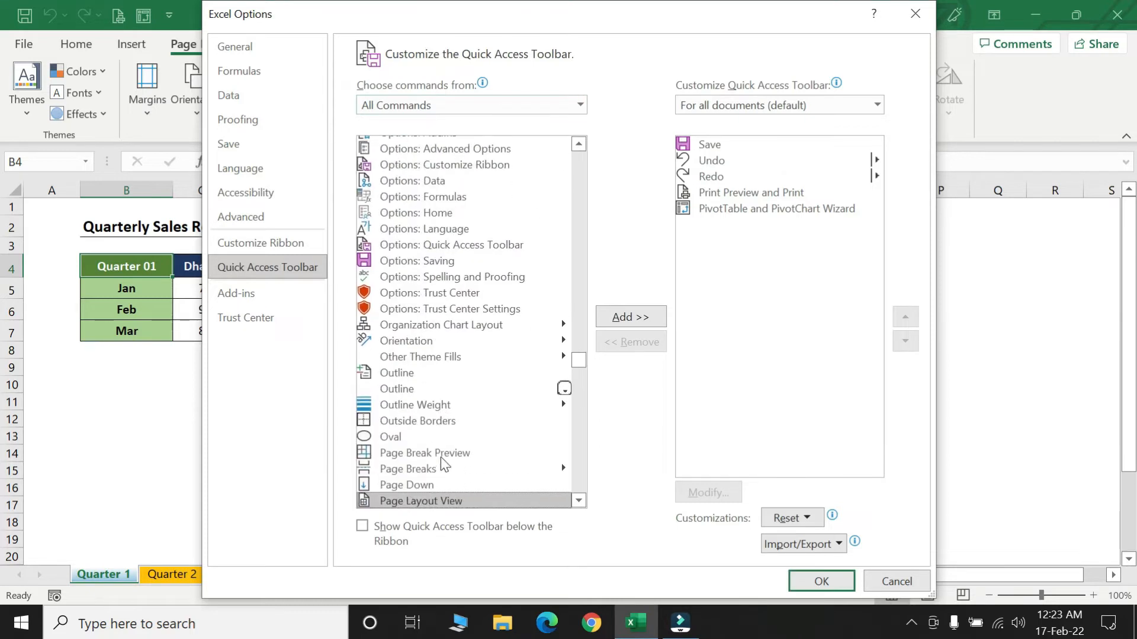
{"action": "left_click_drag", "start_coordinate": [582, 360], "coordinate": [579, 375]}
{"action": "scroll", "coordinate": [487, 406], "scroll_direction": "down", "scroll_amount": 1}
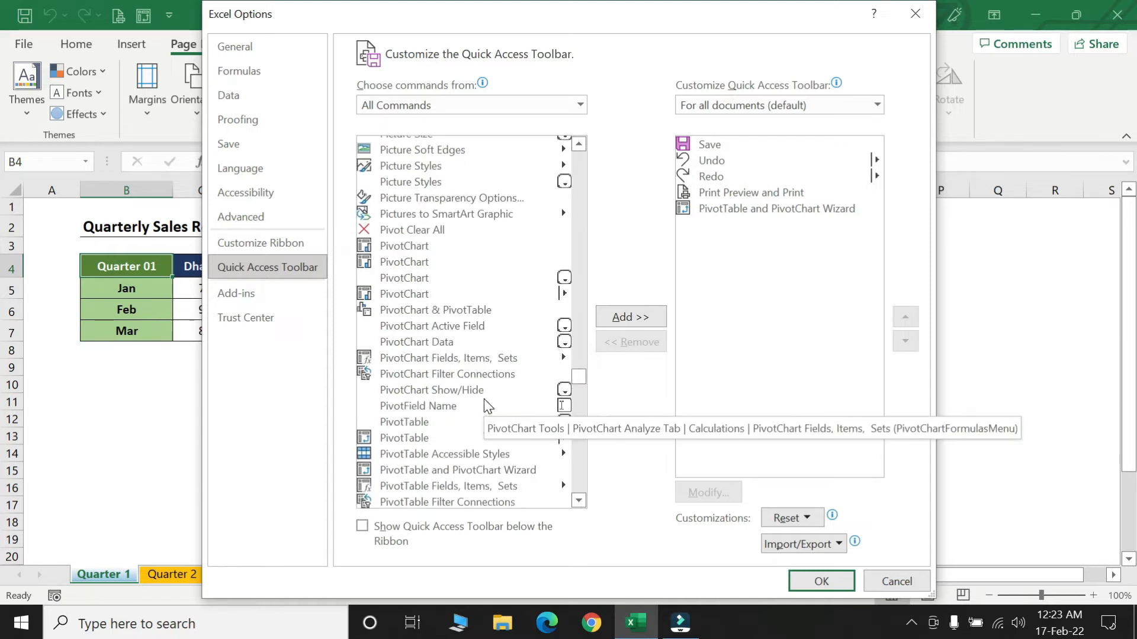
{"action": "scroll", "coordinate": [487, 406], "scroll_direction": "down", "scroll_amount": 2}
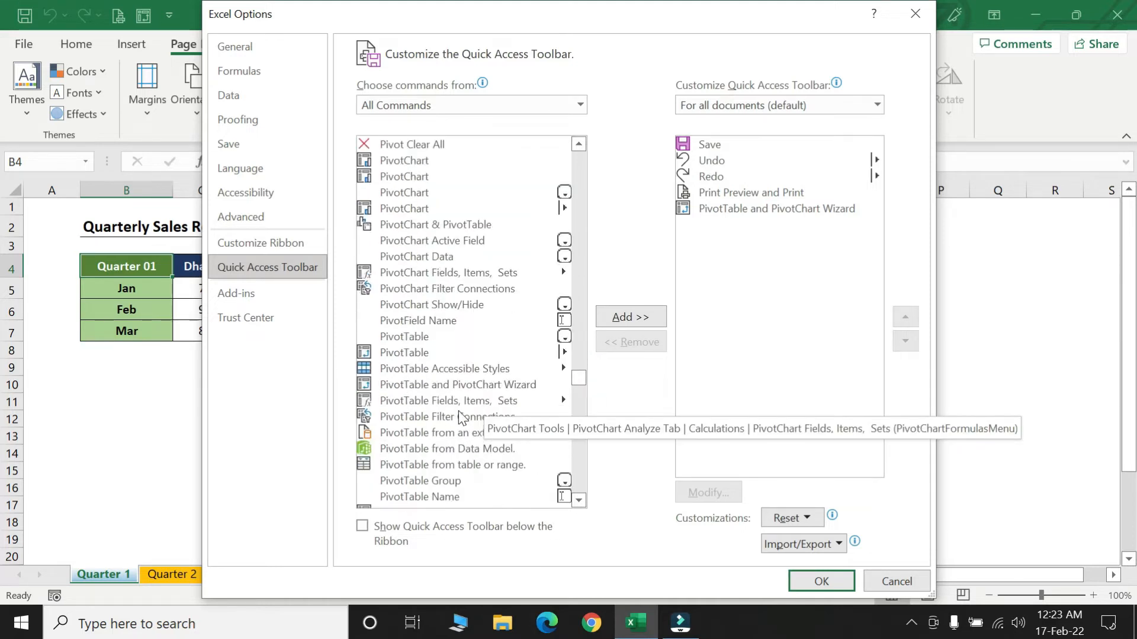
{"action": "scroll", "coordinate": [462, 418], "scroll_direction": "down", "scroll_amount": 1}
{"action": "scroll", "coordinate": [493, 383], "scroll_direction": "down", "scroll_amount": 1}
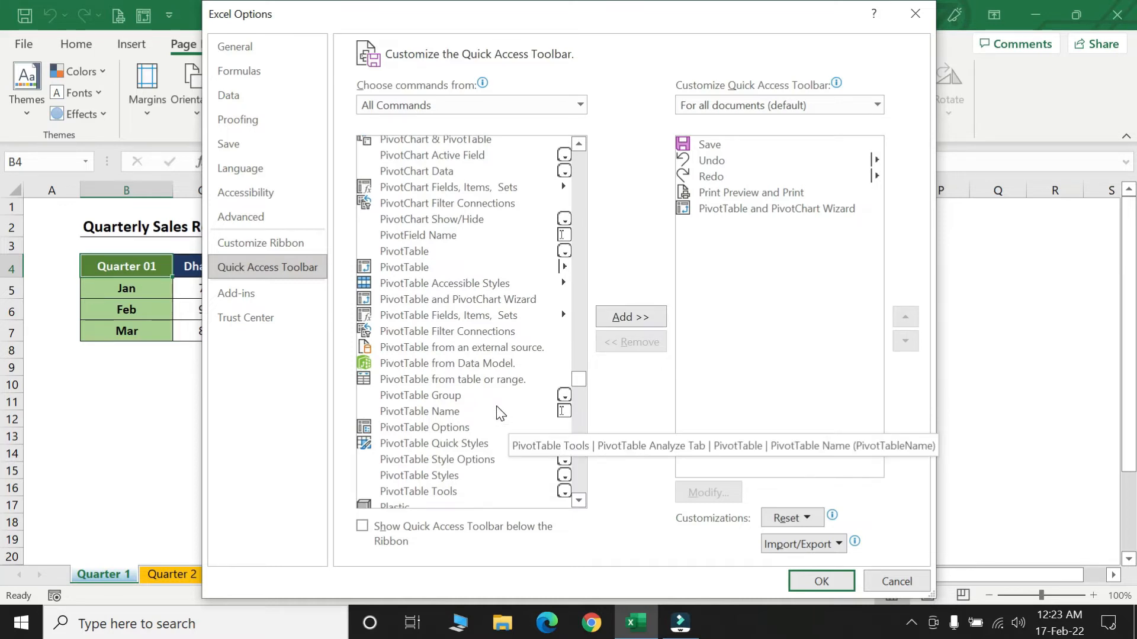
{"action": "scroll", "coordinate": [499, 340], "scroll_direction": "down", "scroll_amount": 3}
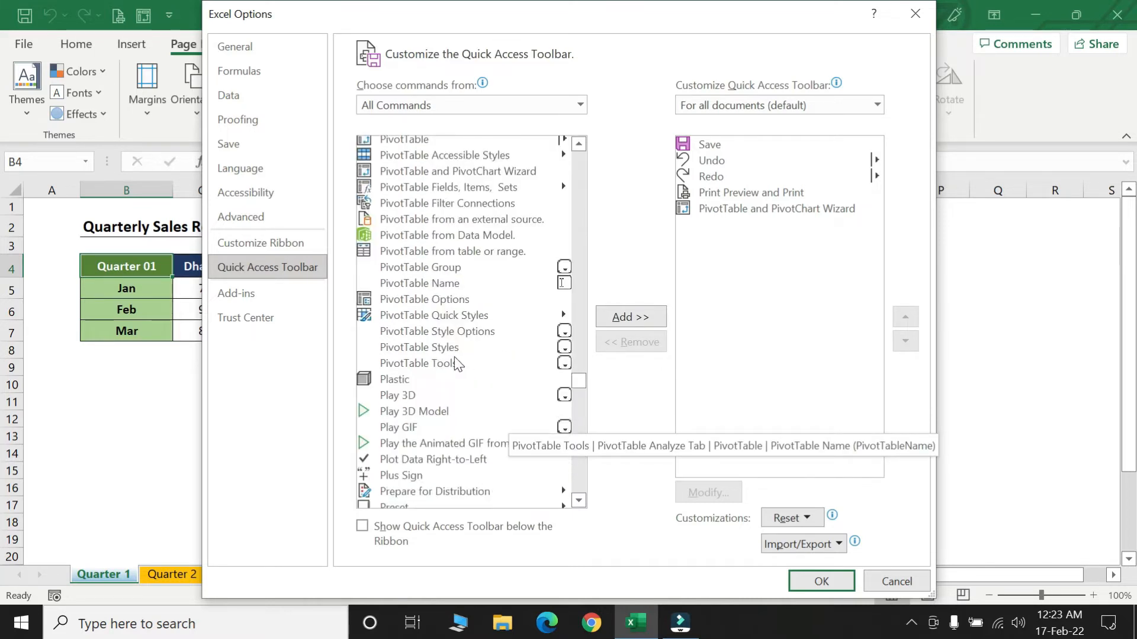
{"action": "scroll", "coordinate": [473, 361], "scroll_direction": "up", "scroll_amount": 1}
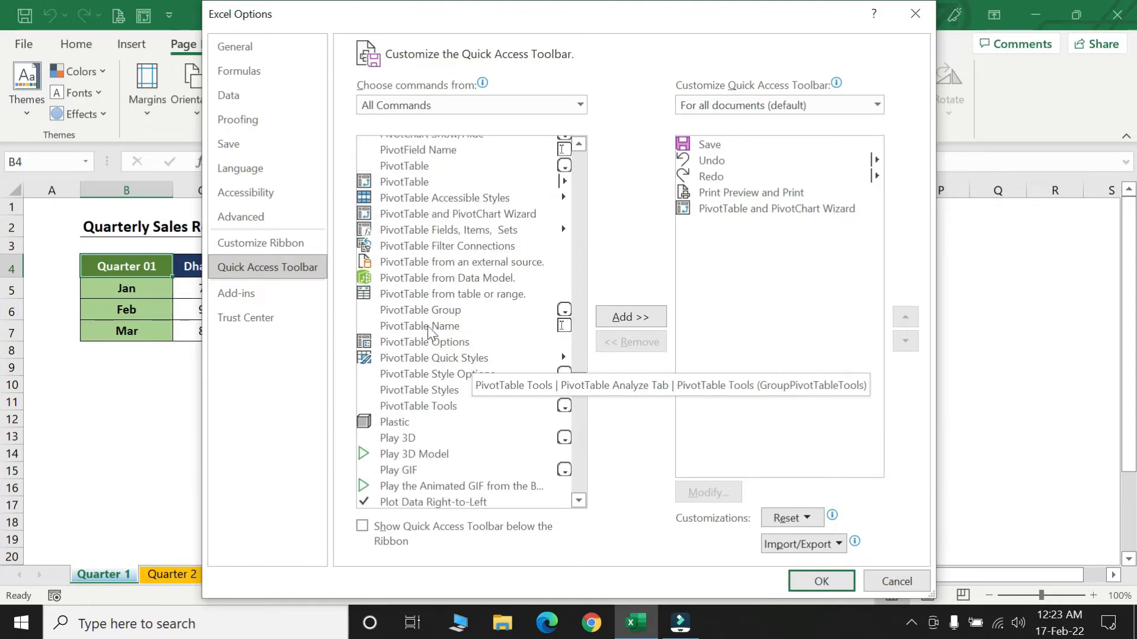
{"action": "left_click", "coordinate": [468, 214]}
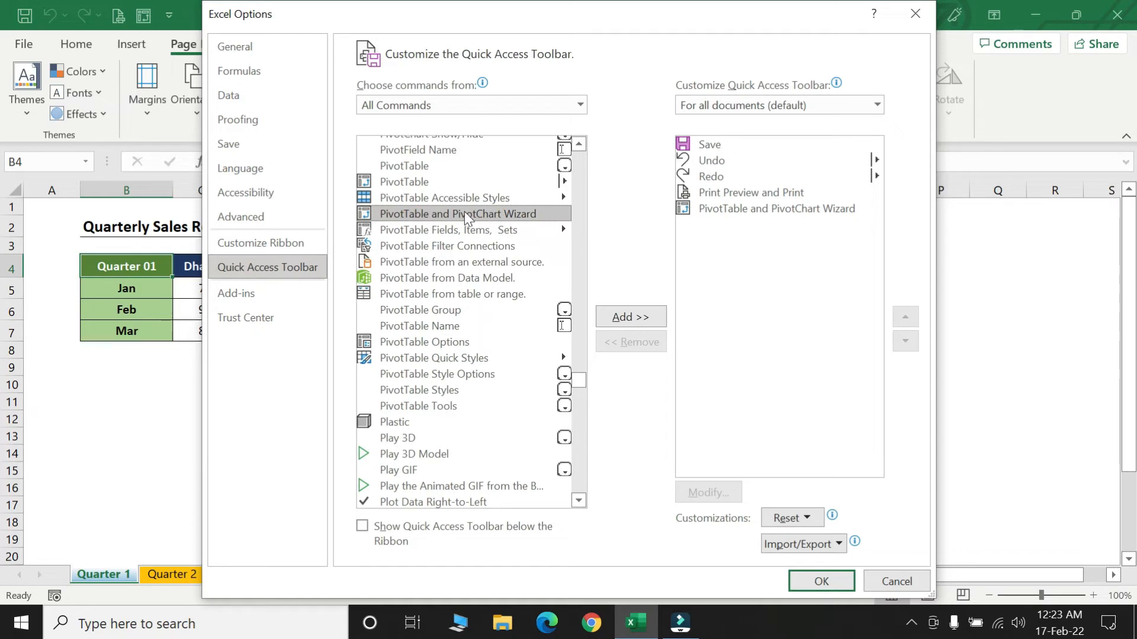
{"action": "left_click", "coordinate": [629, 317]}
{"action": "left_click", "coordinate": [581, 367]}
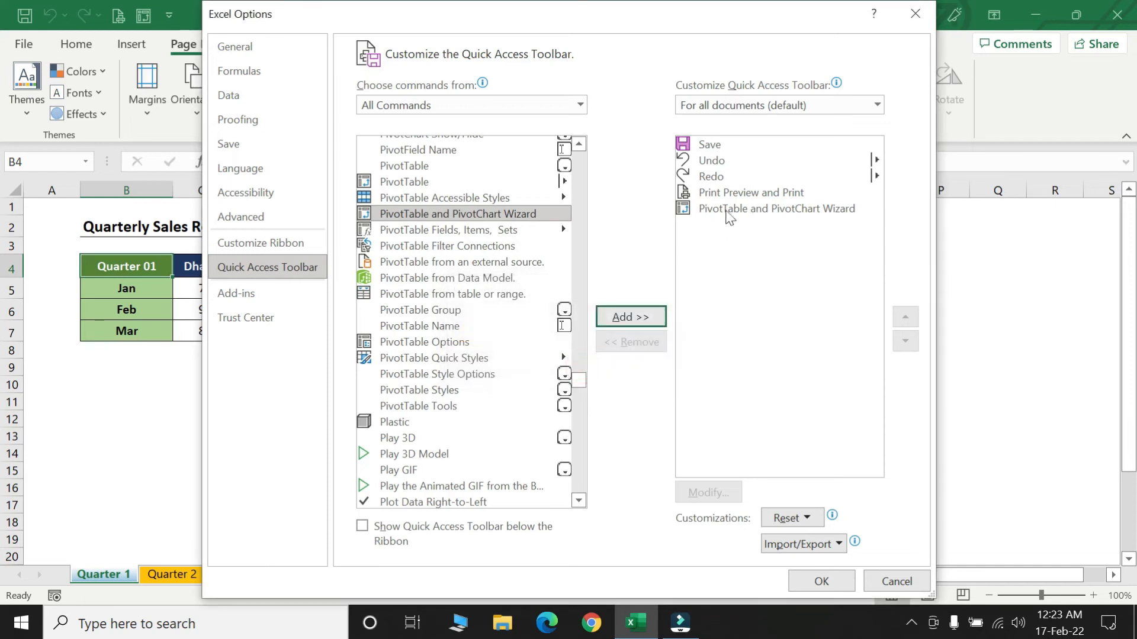
{"action": "left_click", "coordinate": [897, 581]}
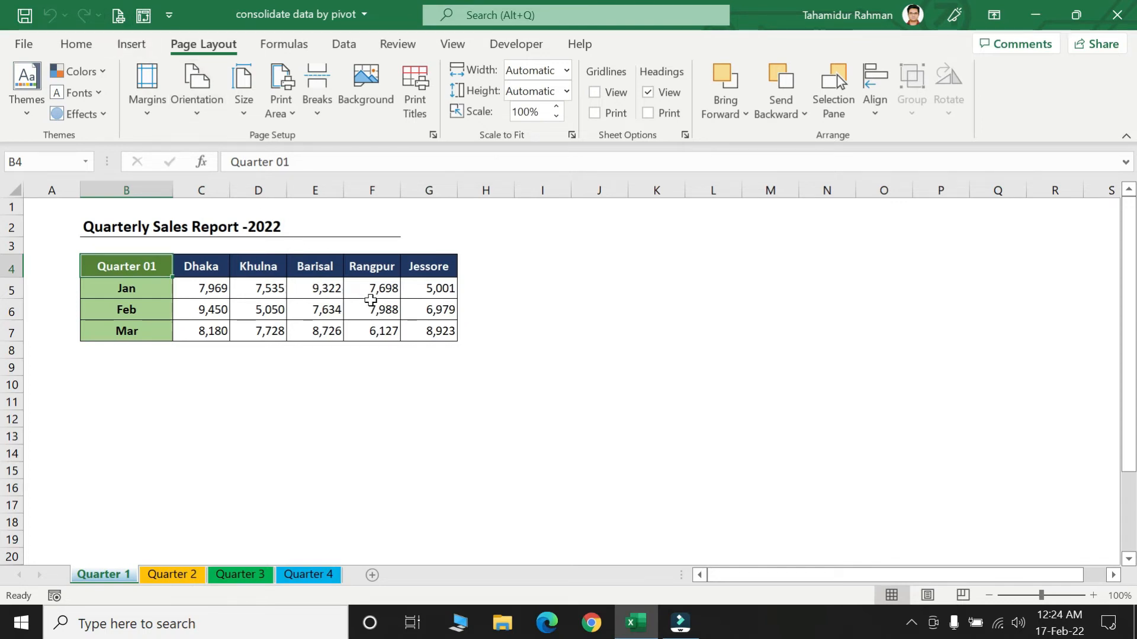
{"action": "key", "text": "alt"}
{"action": "key", "text": "d"}
{"action": "key", "text": "p"}
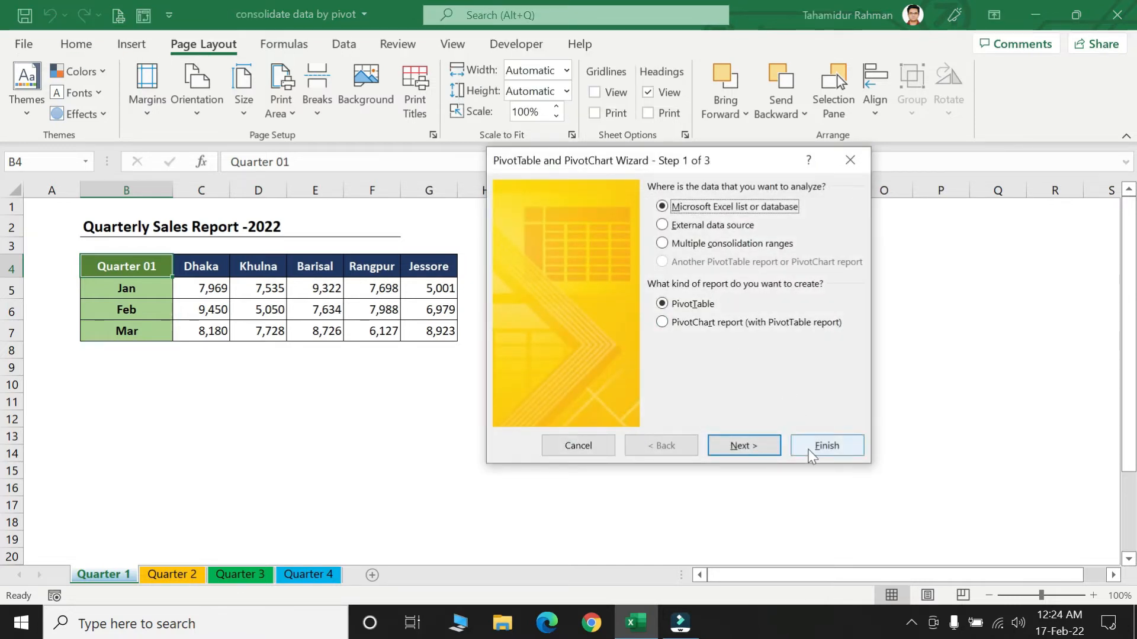
{"action": "left_click", "coordinate": [850, 160]}
Start a PivotTable from multiple consolidation ranges in the PivotTable and PivotChart Wizard, with a single page field created automatically
{"action": "key", "text": "alt"}
{"action": "key", "text": "d"}
{"action": "key", "text": "p"}
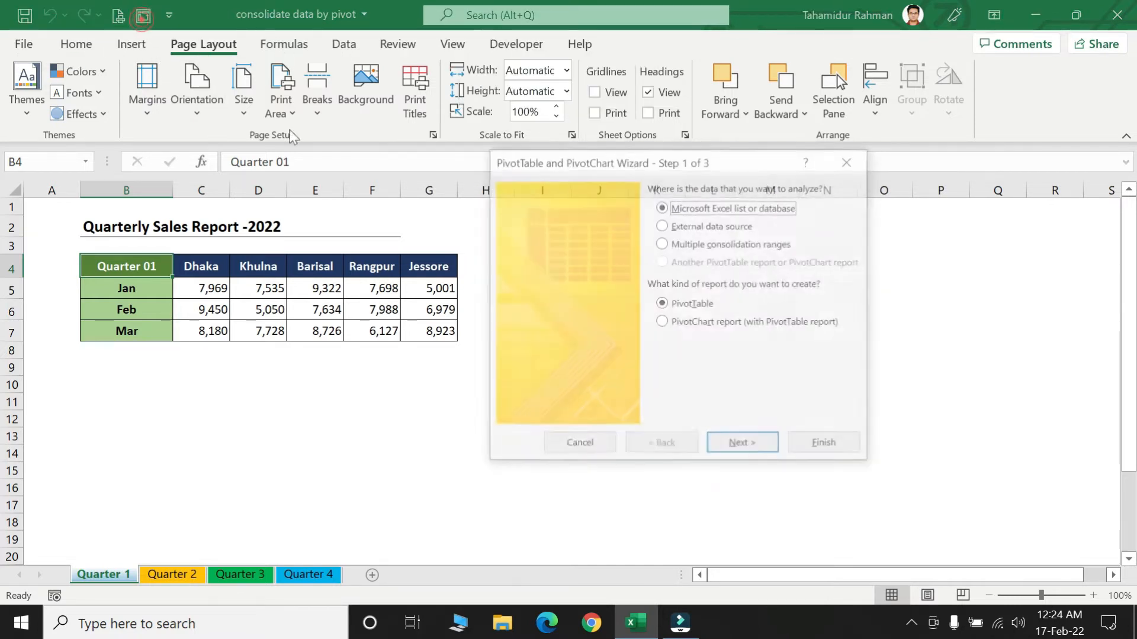
{"action": "left_click_drag", "start_coordinate": [668, 166], "coordinate": [685, 165]}
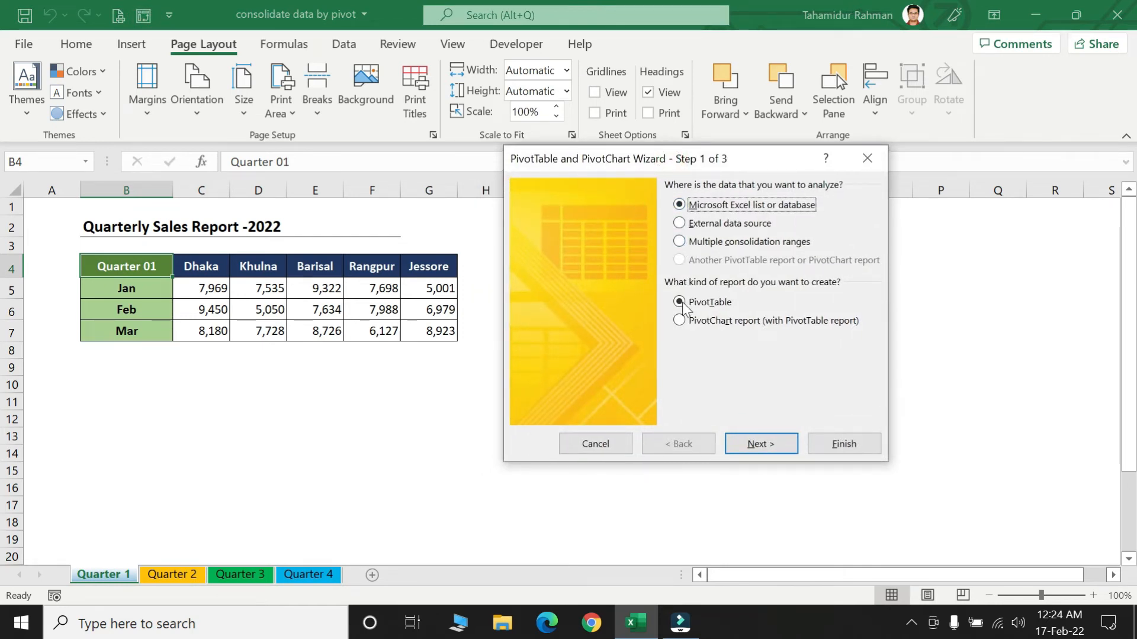
{"action": "left_click", "coordinate": [679, 243]}
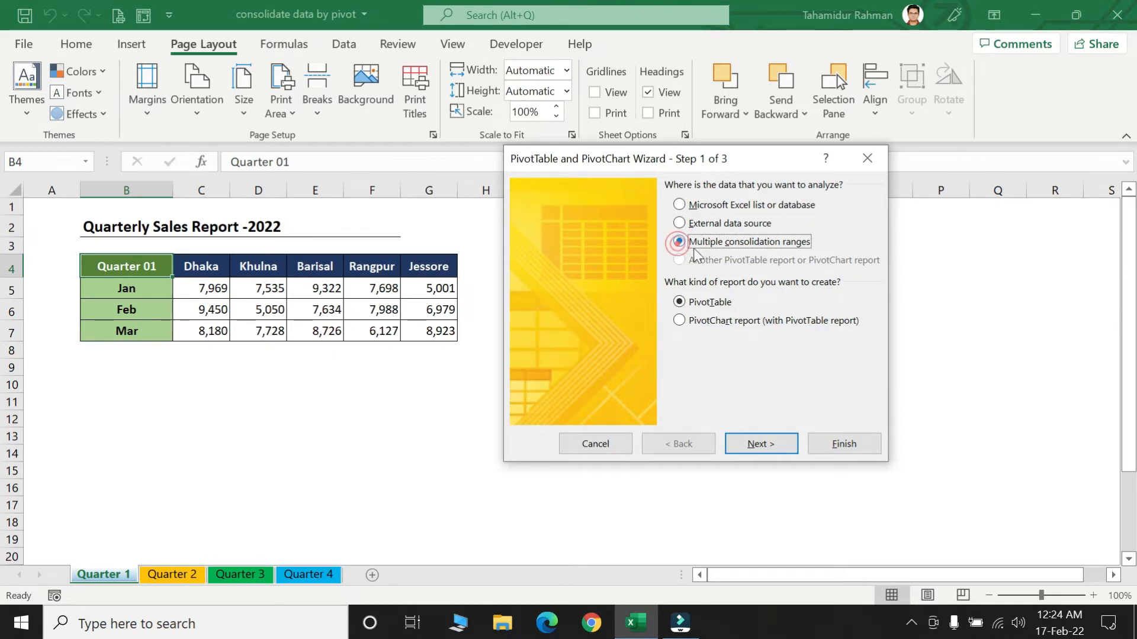
{"action": "left_click", "coordinate": [755, 446]}
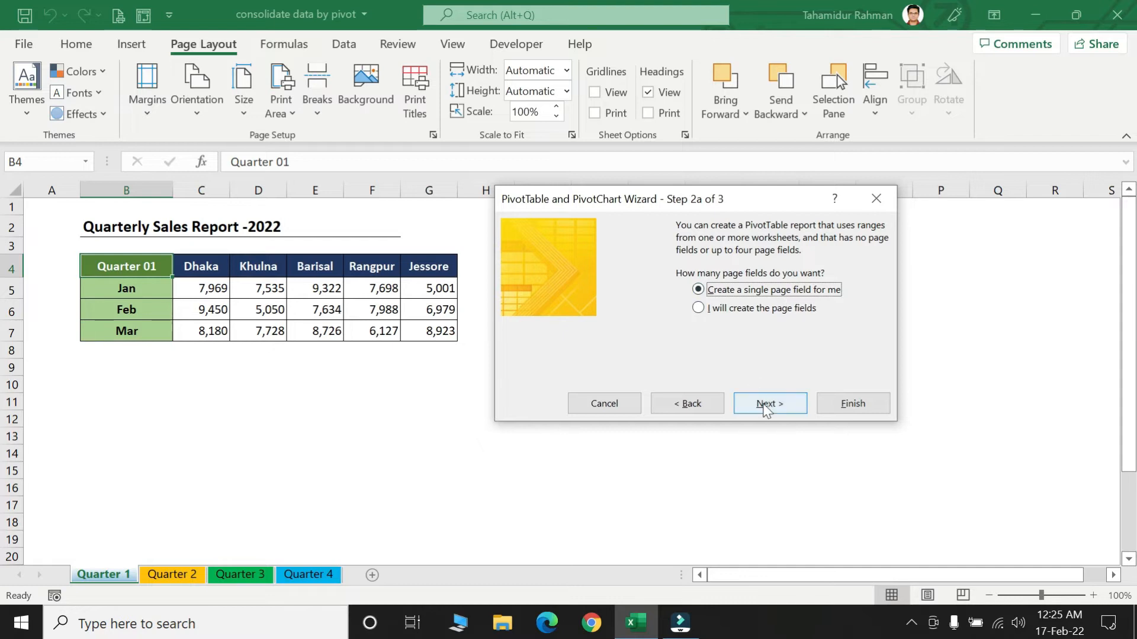
{"action": "left_click", "coordinate": [768, 403]}
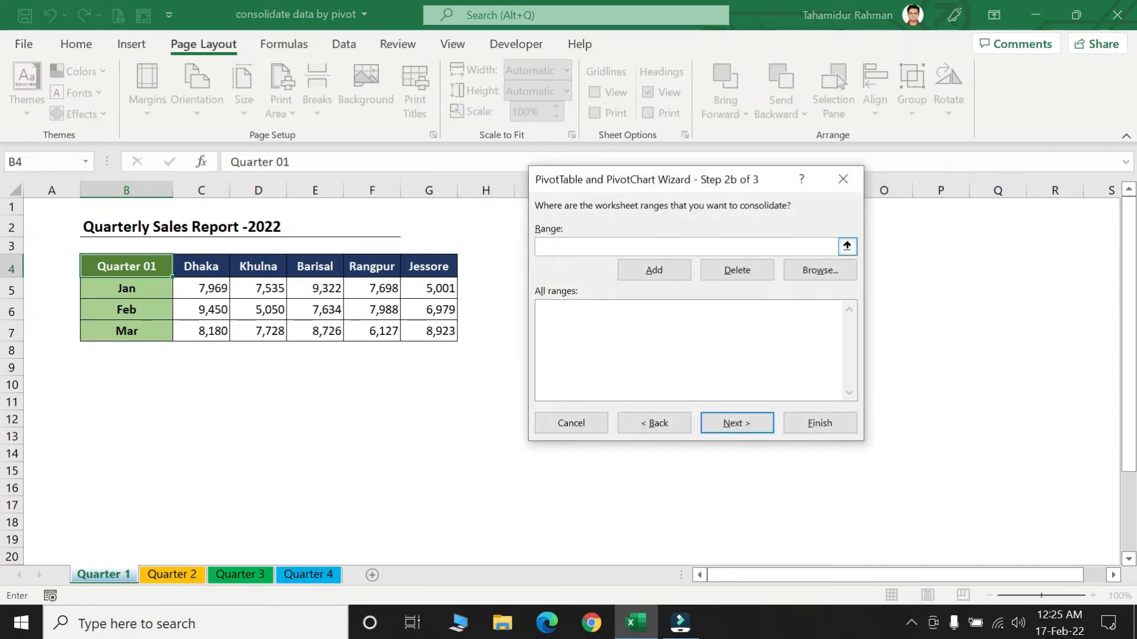
Add the range B4:G7 from the Quarter 1 and Quarter 2 sheets to the ranges to consolidate
{"action": "left_click_drag", "start_coordinate": [126, 268], "coordinate": [435, 335]}
{"action": "left_click", "coordinate": [656, 271]}
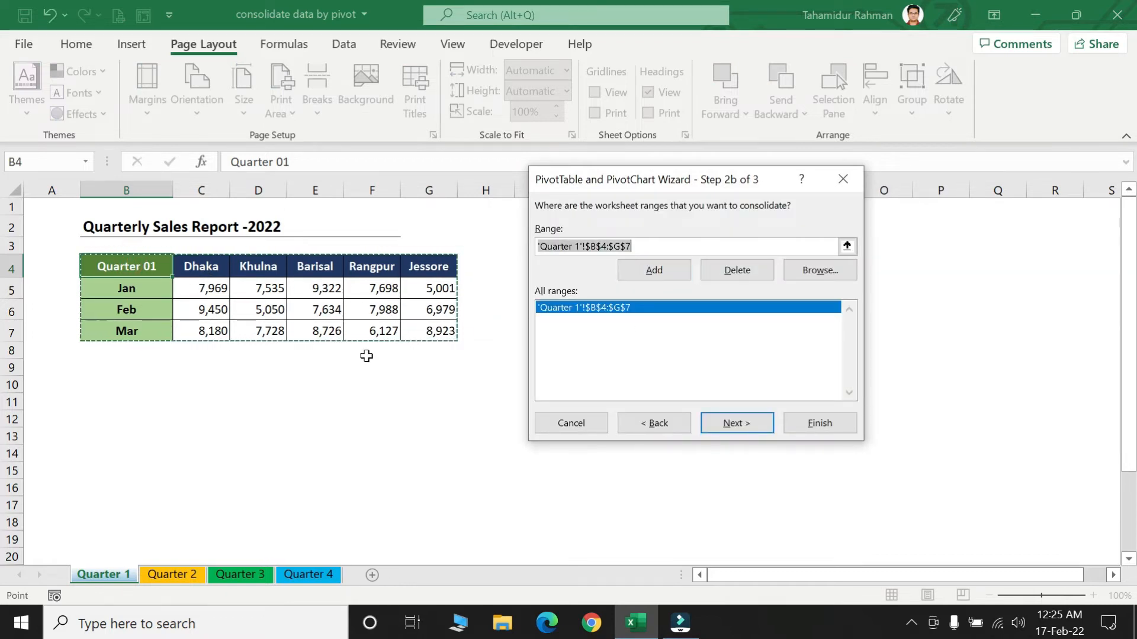
{"action": "left_click", "coordinate": [175, 575]}
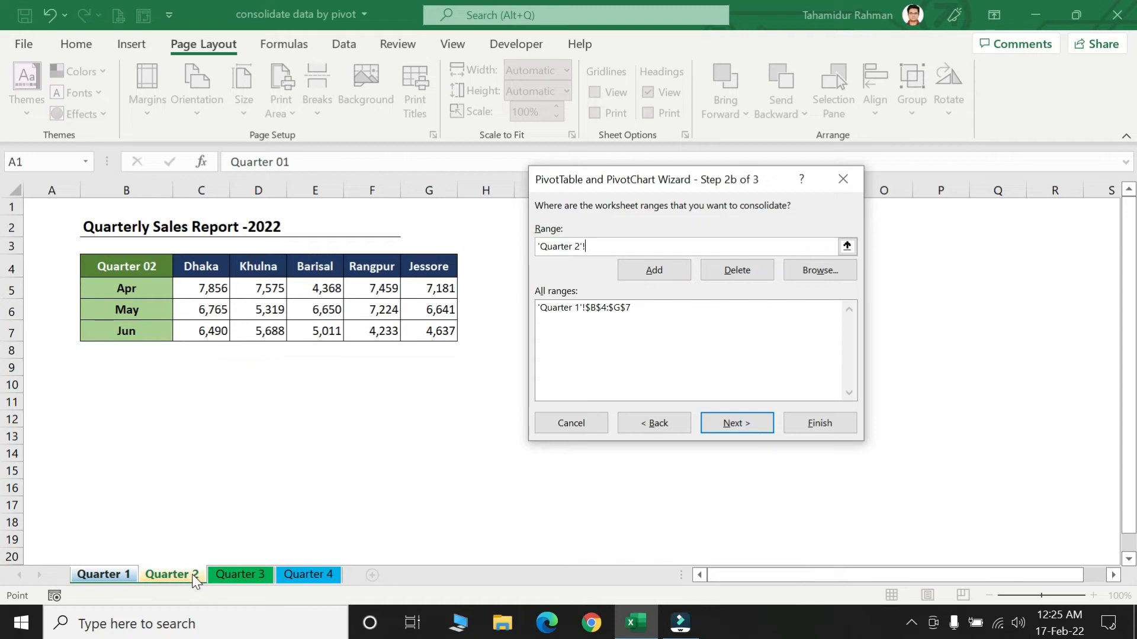
{"action": "left_click_drag", "start_coordinate": [132, 267], "coordinate": [433, 332]}
{"action": "left_click", "coordinate": [641, 270]}
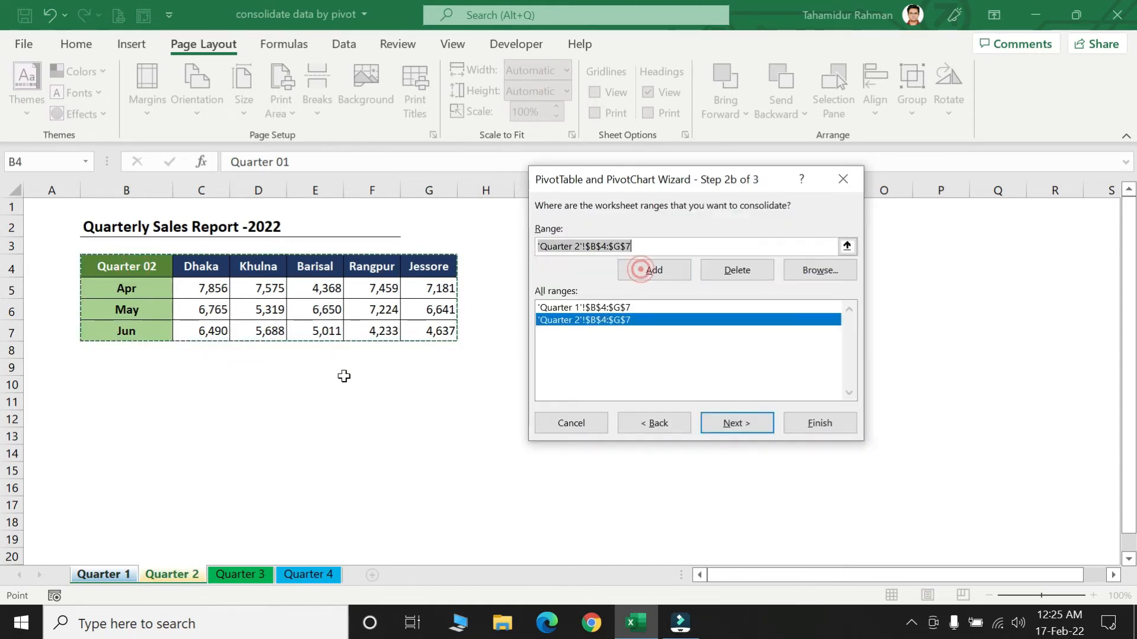
Add the same range B4:G7 from the Quarter 3 and Quarter 4 sheets to the consolidation ranges
{"action": "left_click", "coordinate": [240, 574]}
{"action": "left_click", "coordinate": [654, 270]}
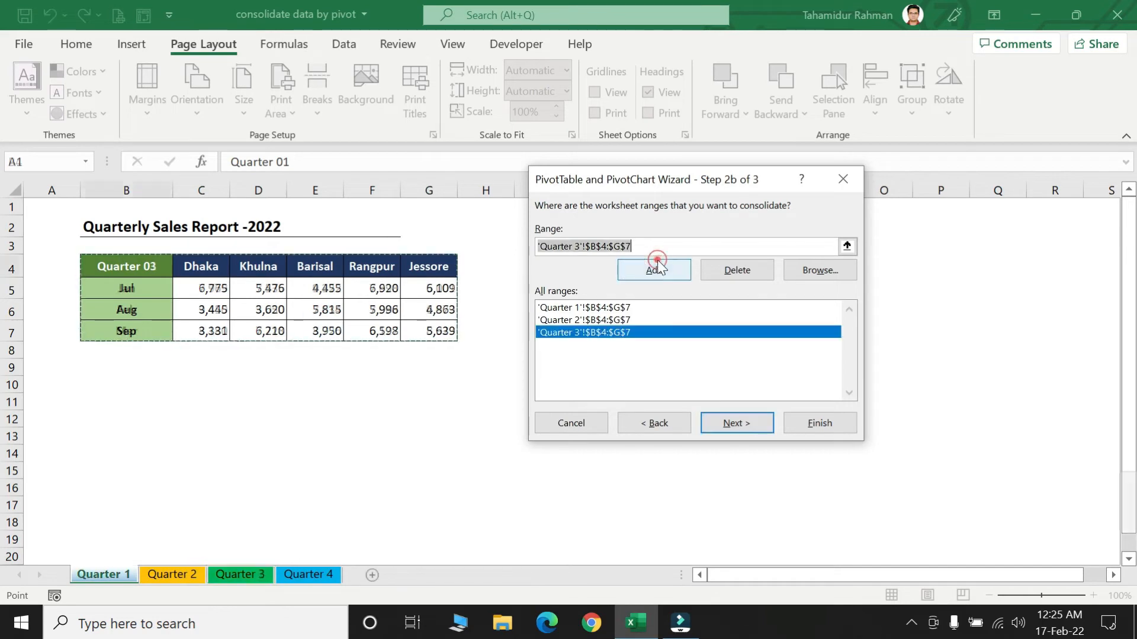
{"action": "left_click", "coordinate": [308, 574]}
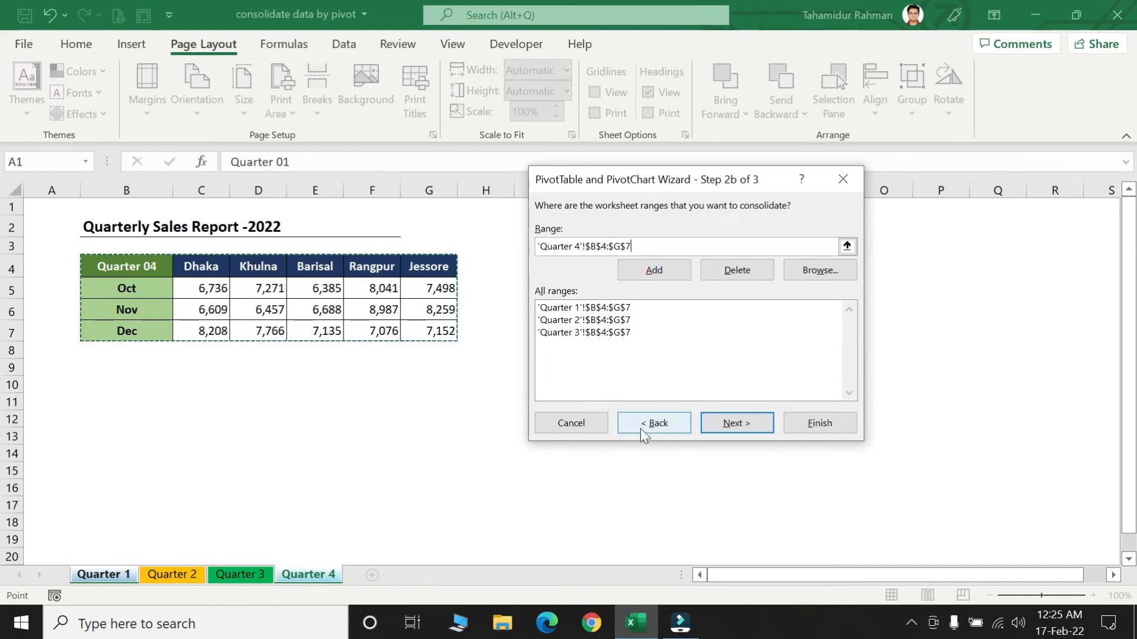
{"action": "left_click", "coordinate": [651, 271]}
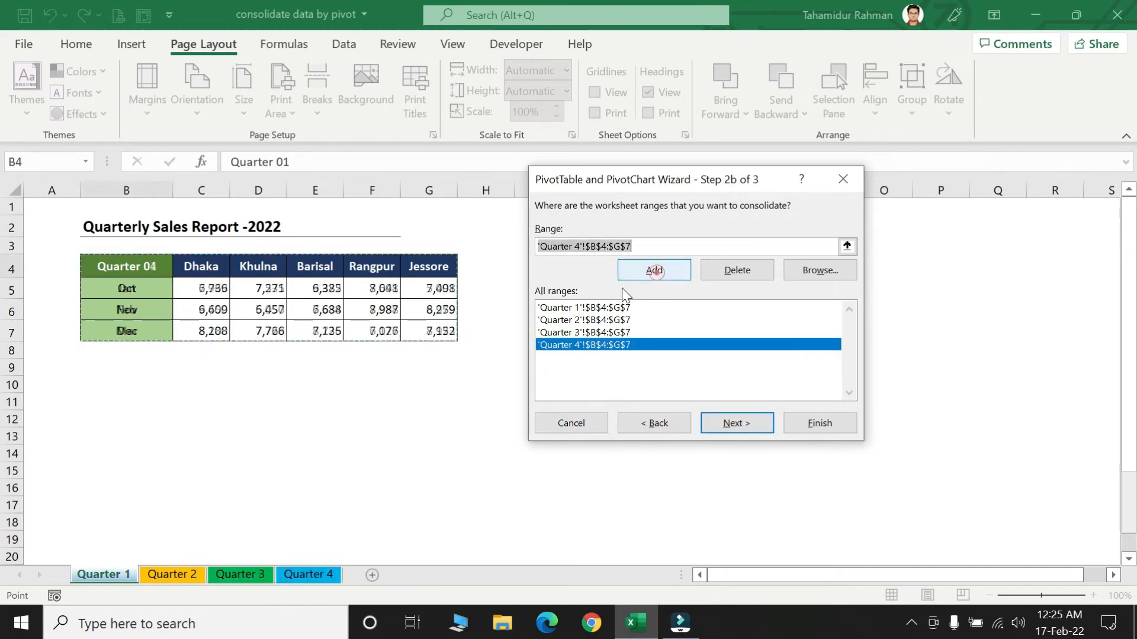
Accept the four consolidation ranges and create the PivotTable report on a new worksheet
{"action": "left_click", "coordinate": [736, 424]}
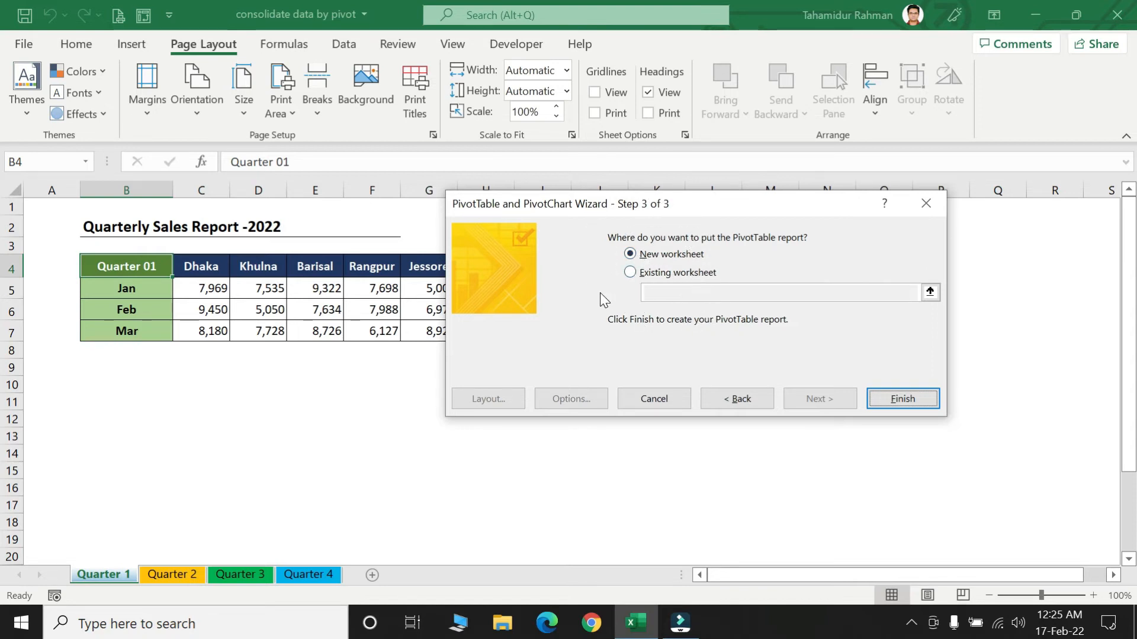
{"action": "left_click", "coordinate": [629, 254]}
{"action": "left_click", "coordinate": [878, 399]}
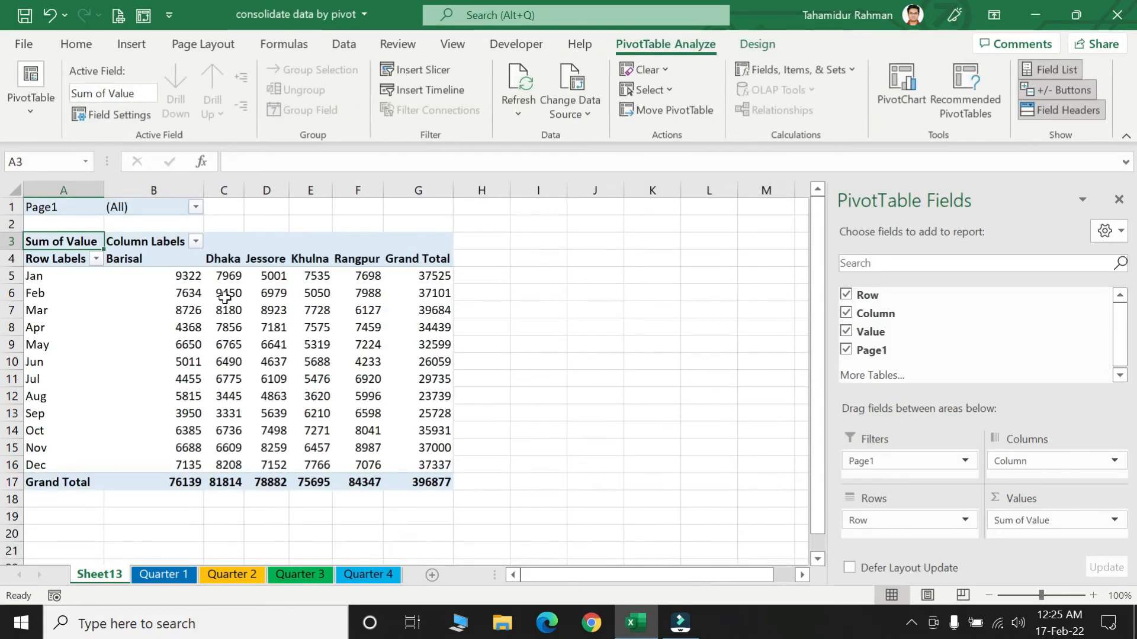
{"action": "left_click", "coordinate": [208, 279]}
{"action": "left_click", "coordinate": [27, 287]}
{"action": "left_click_drag", "start_coordinate": [28, 278], "coordinate": [41, 462]}
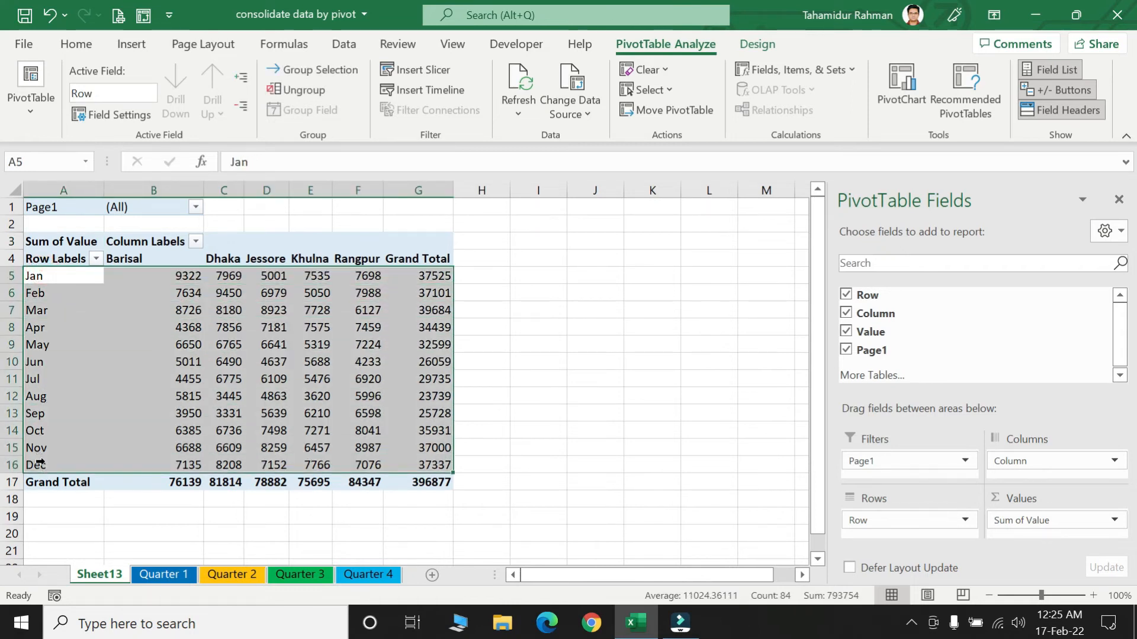
{"action": "left_click", "coordinate": [237, 482]}
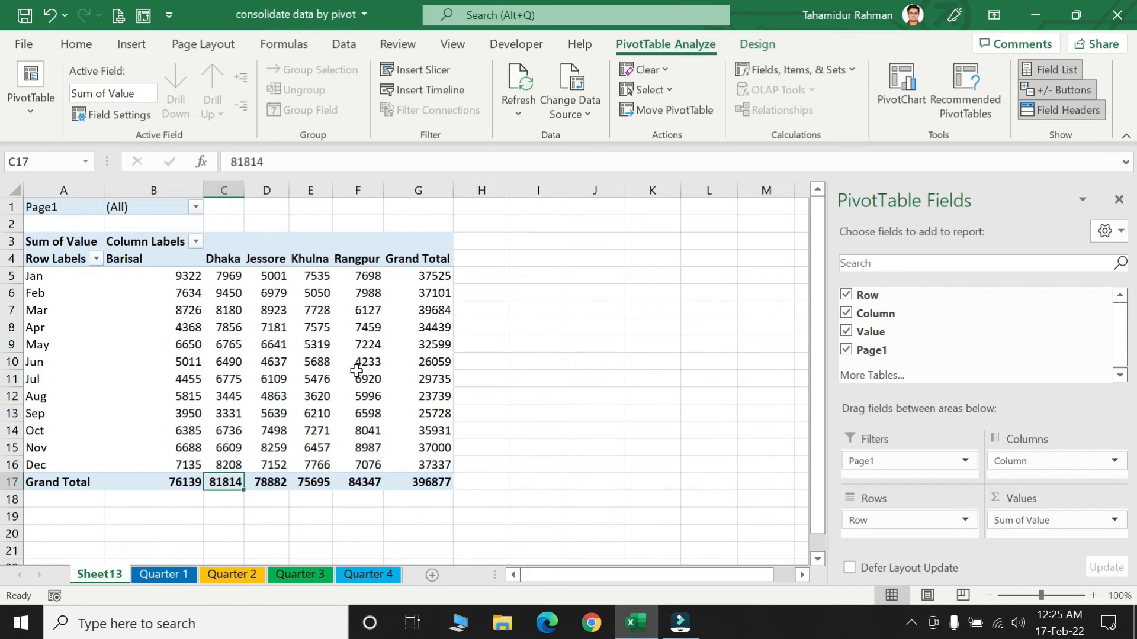
Apply a PivotTable style with dark blue header and total rows and a light blue body
{"action": "left_click", "coordinate": [320, 363]}
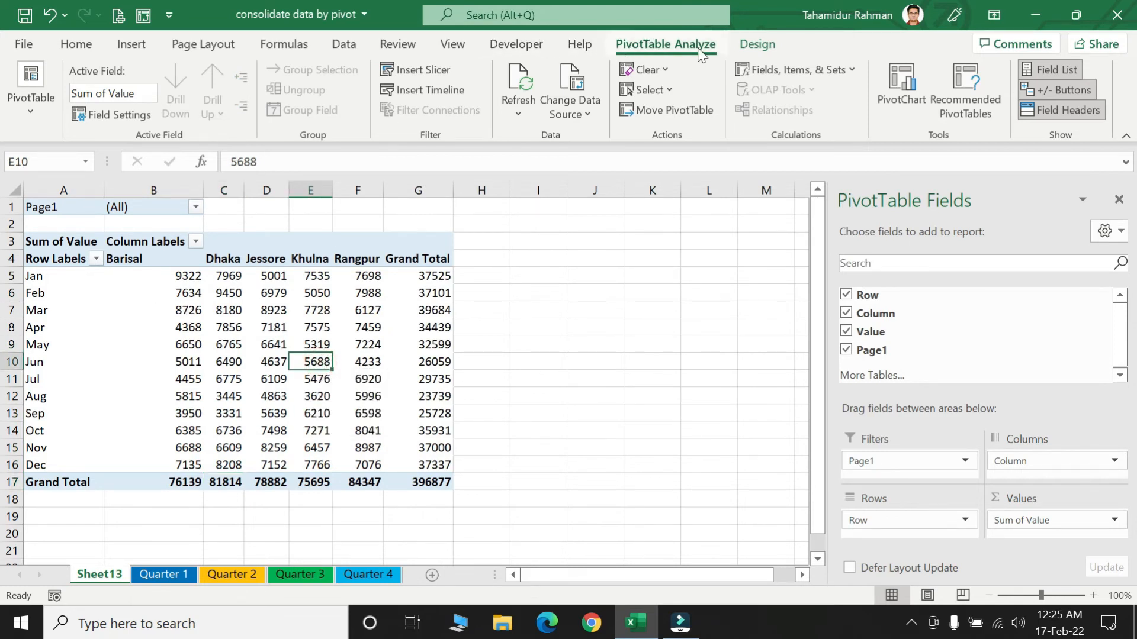
{"action": "left_click", "coordinate": [756, 45]}
{"action": "left_click", "coordinate": [859, 106]}
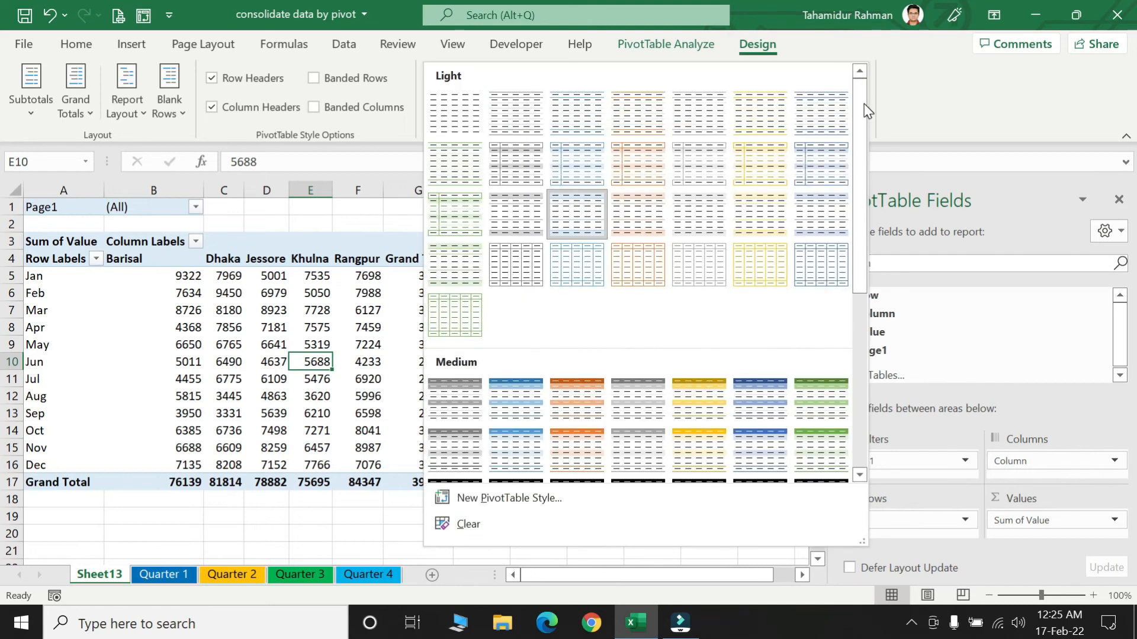
{"action": "scroll", "coordinate": [584, 313], "scroll_direction": "down", "scroll_amount": 5}
{"action": "left_click", "coordinate": [526, 307]}
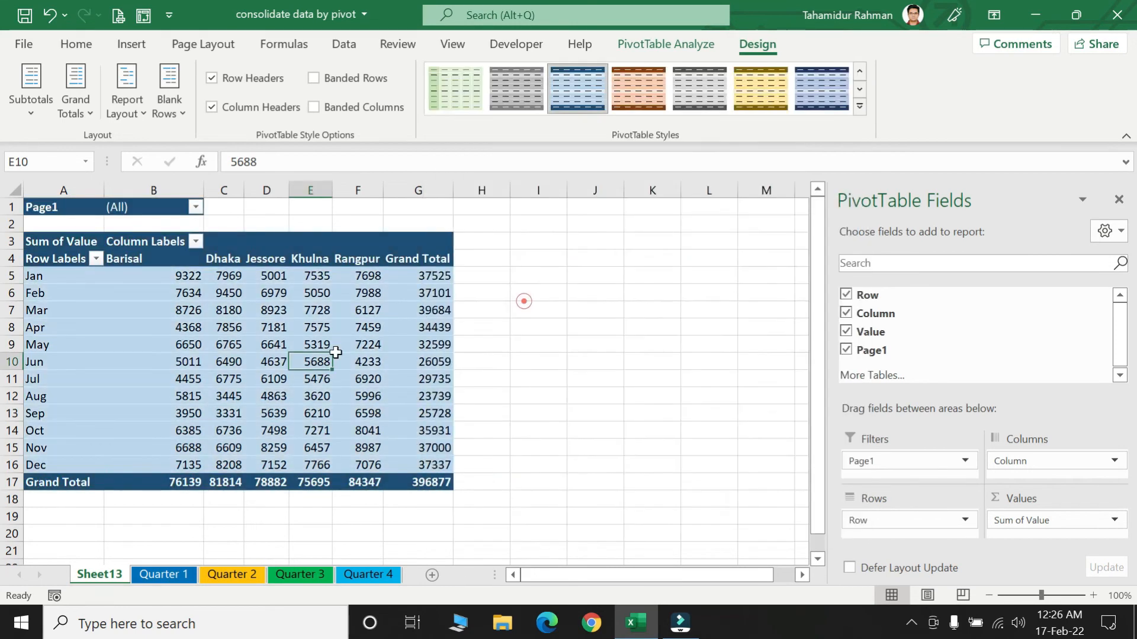
Remove the Page1 field from the PivotTable filters and swap the fields so Column is in the rows and Row in the columns
{"action": "left_click", "coordinate": [229, 327]}
{"action": "left_click", "coordinate": [66, 241]}
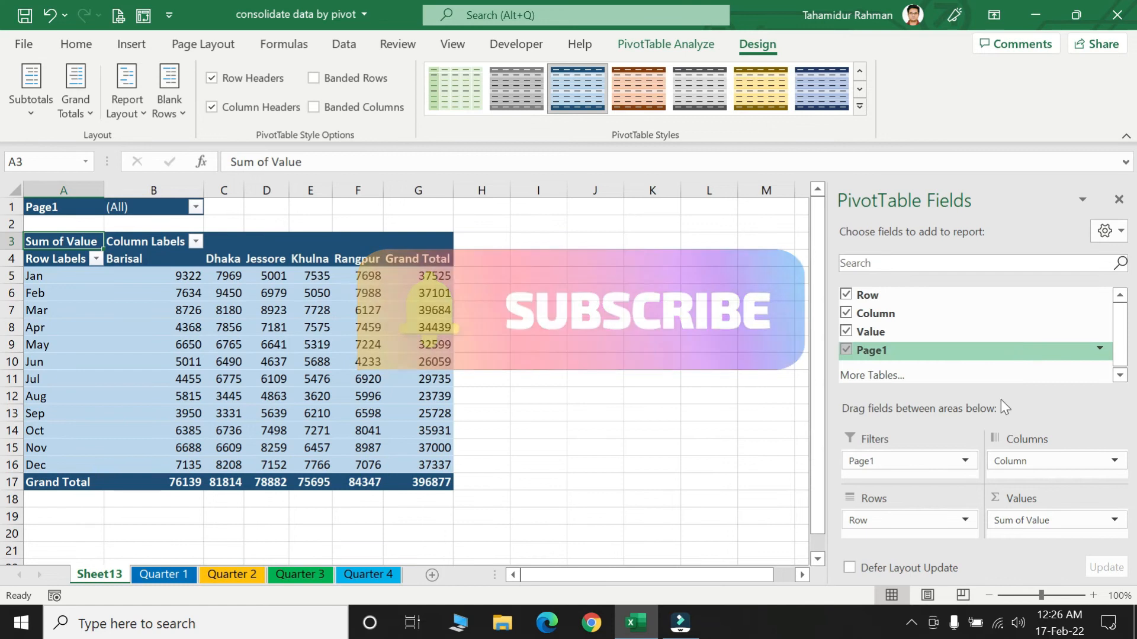
{"action": "left_click_drag", "start_coordinate": [906, 468], "coordinate": [1026, 412]}
{"action": "left_click_drag", "start_coordinate": [1011, 461], "coordinate": [876, 525]}
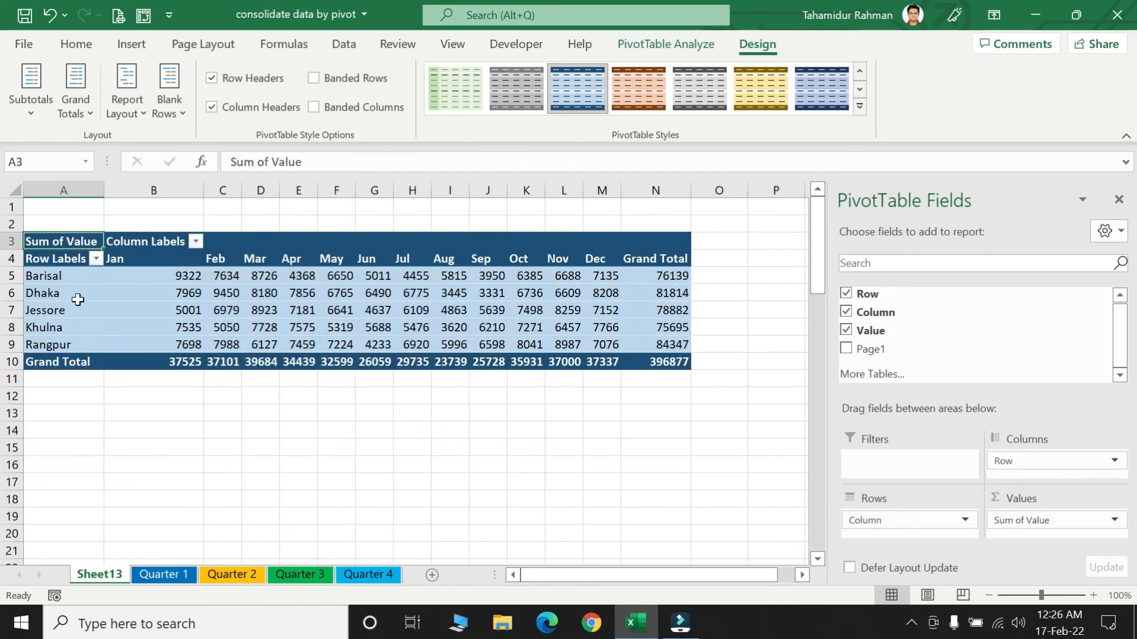
{"action": "left_click_drag", "start_coordinate": [44, 276], "coordinate": [57, 345]}
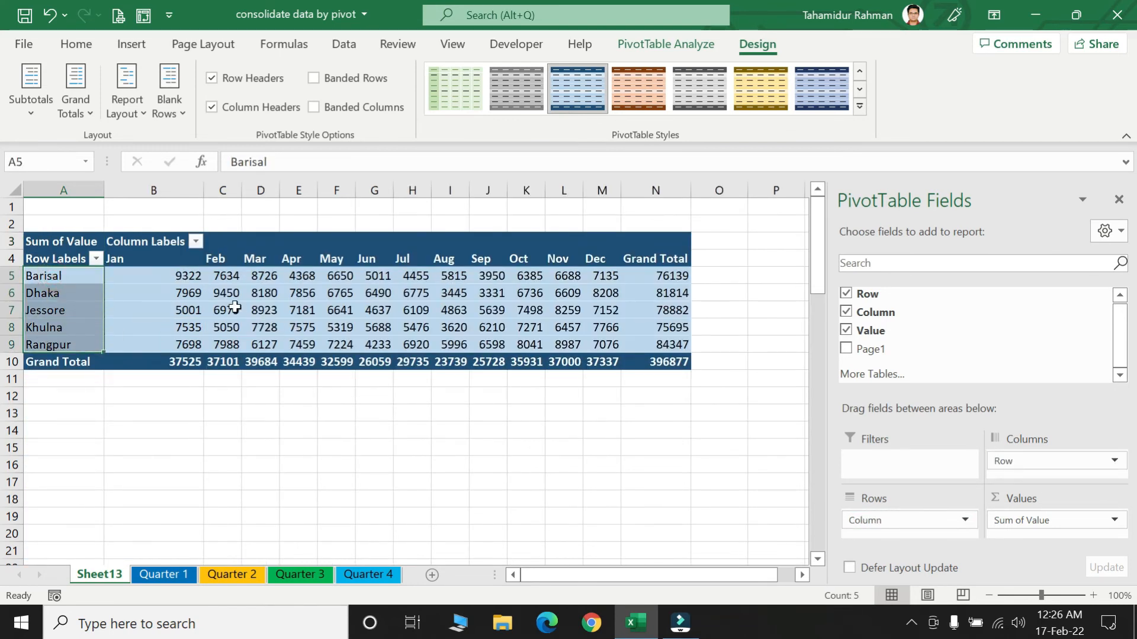
{"action": "left_click_drag", "start_coordinate": [196, 279], "coordinate": [604, 353]}
{"action": "left_click_drag", "start_coordinate": [222, 259], "coordinate": [604, 279]}
{"action": "left_click", "coordinate": [427, 329]}
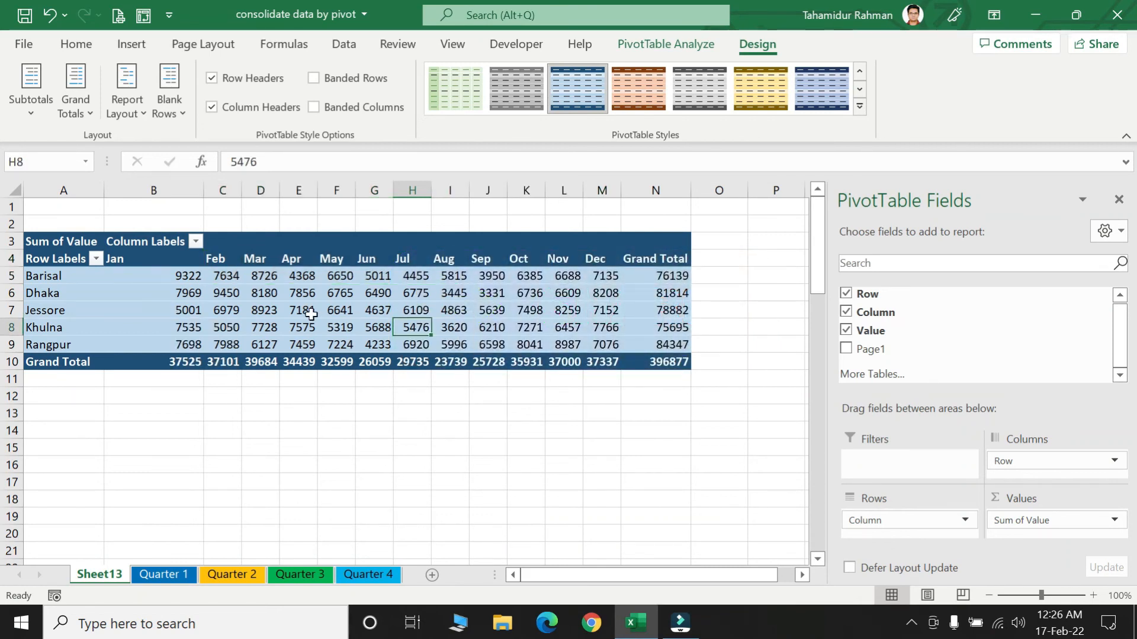
{"action": "left_click", "coordinate": [337, 276]}
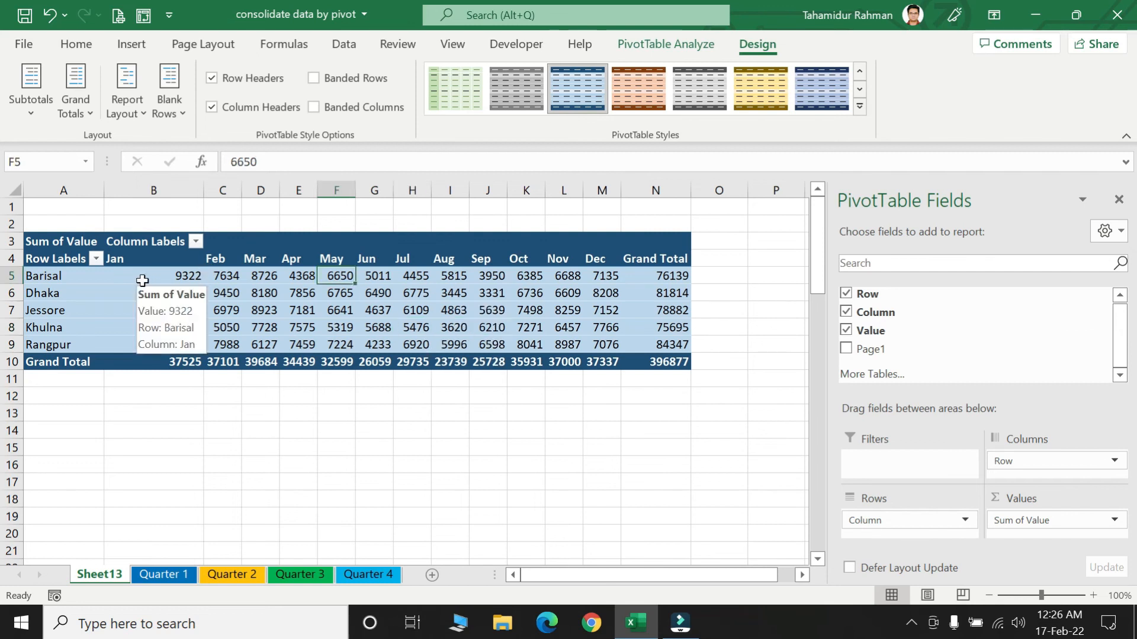